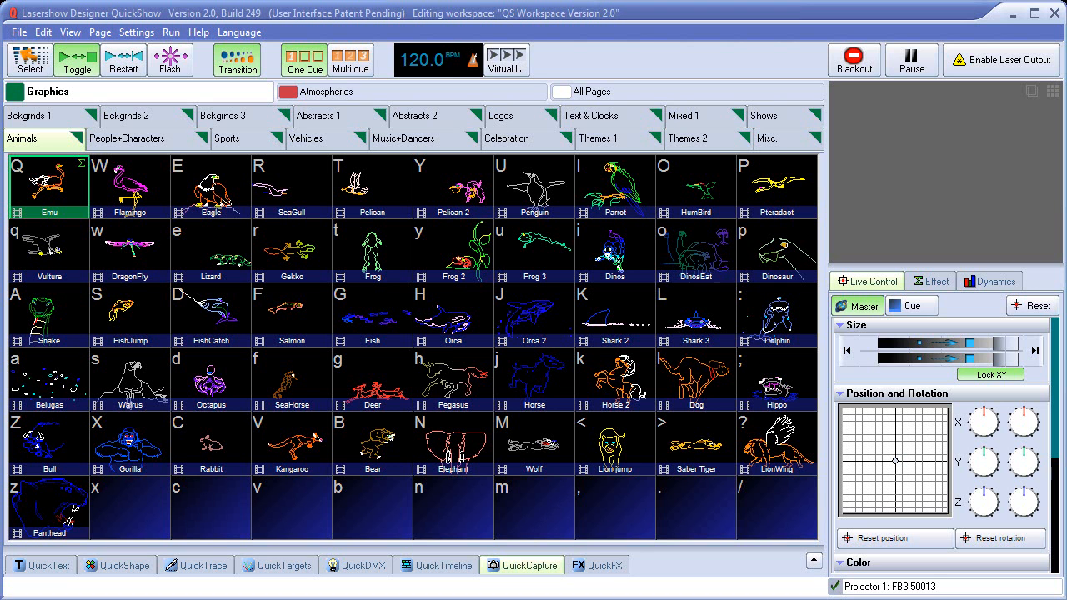
- Enable laser output and play the Emu cue together with the Color Cross 1 - 8 target cue in multi-cue mode
click(56, 192)
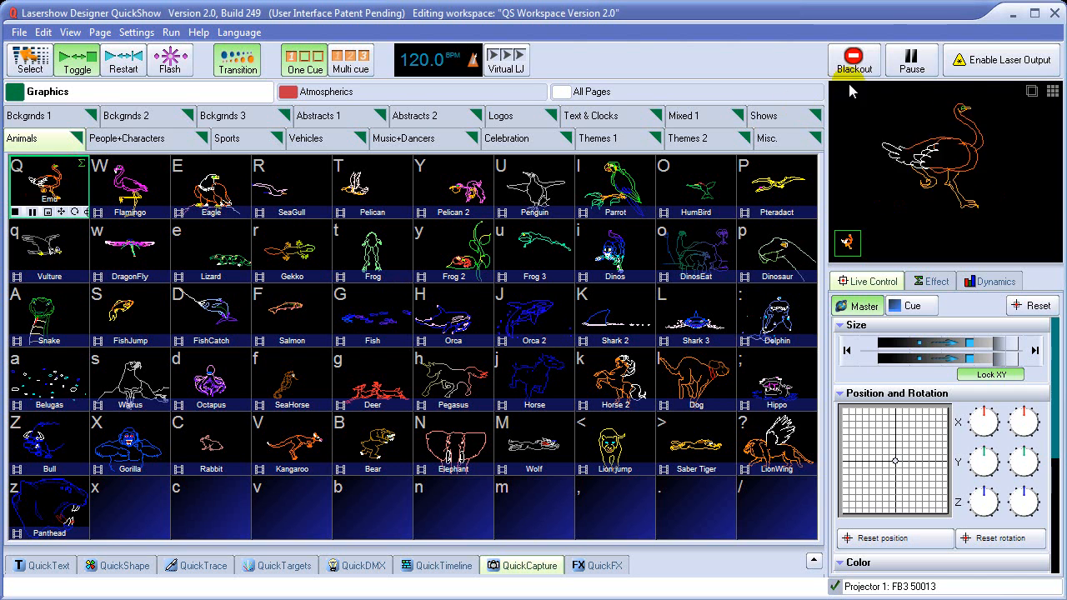
click(1013, 65)
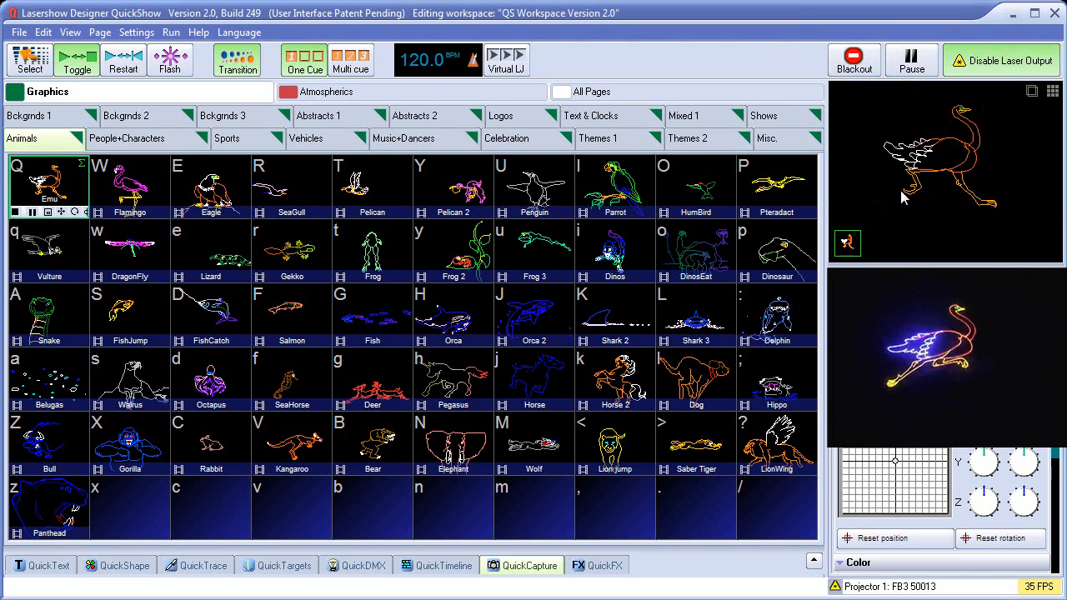
click(350, 65)
click(477, 93)
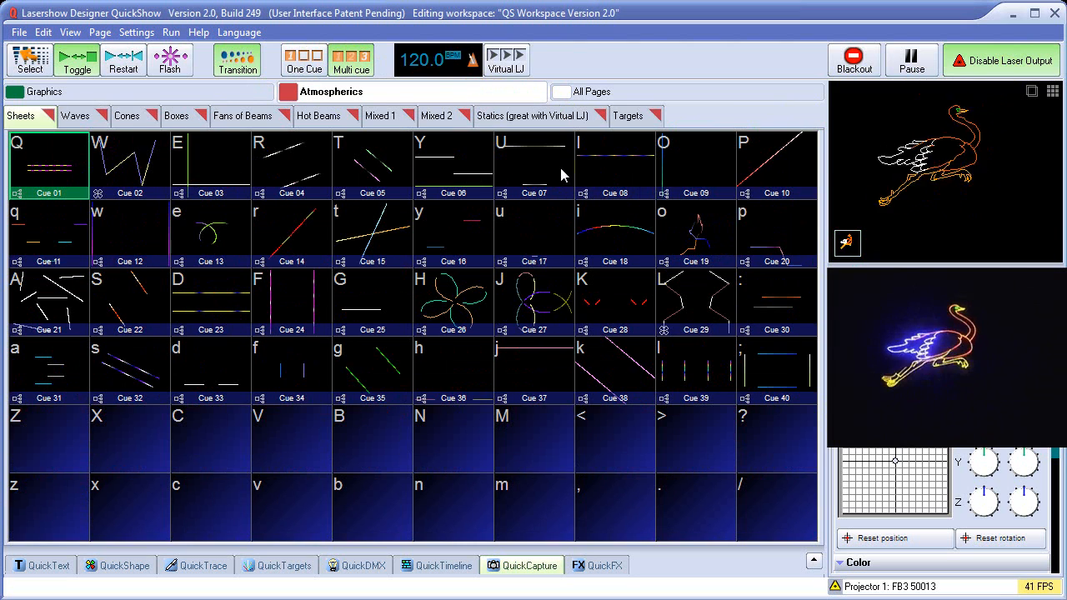
click(646, 118)
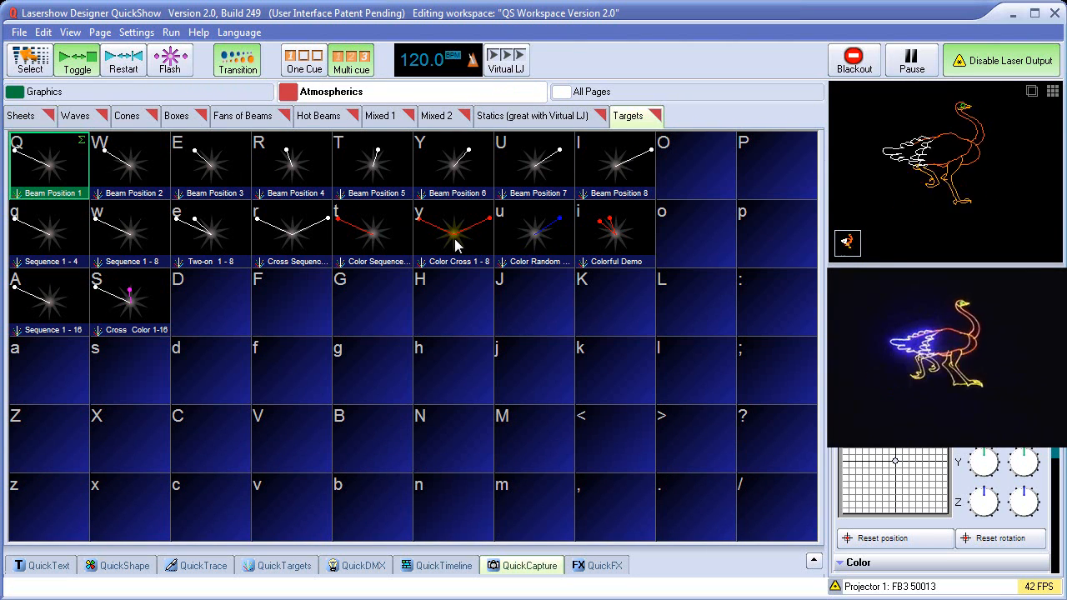
click(455, 240)
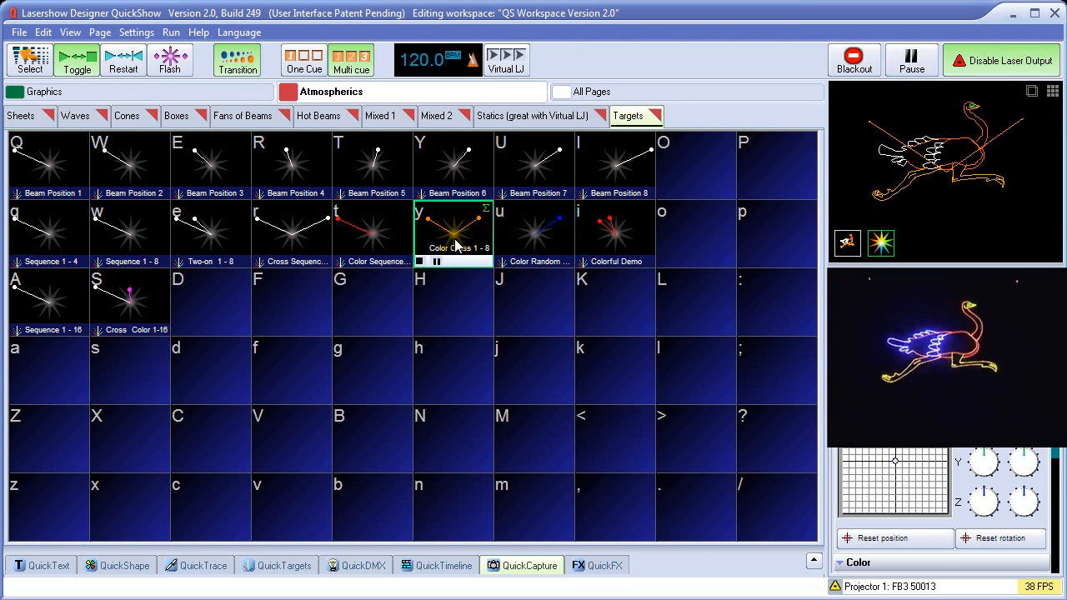
- Create a DMX cue with channels 1, 3 and 5 at 255, store it in the last Bckgrnds 1 cell and play it
click(148, 93)
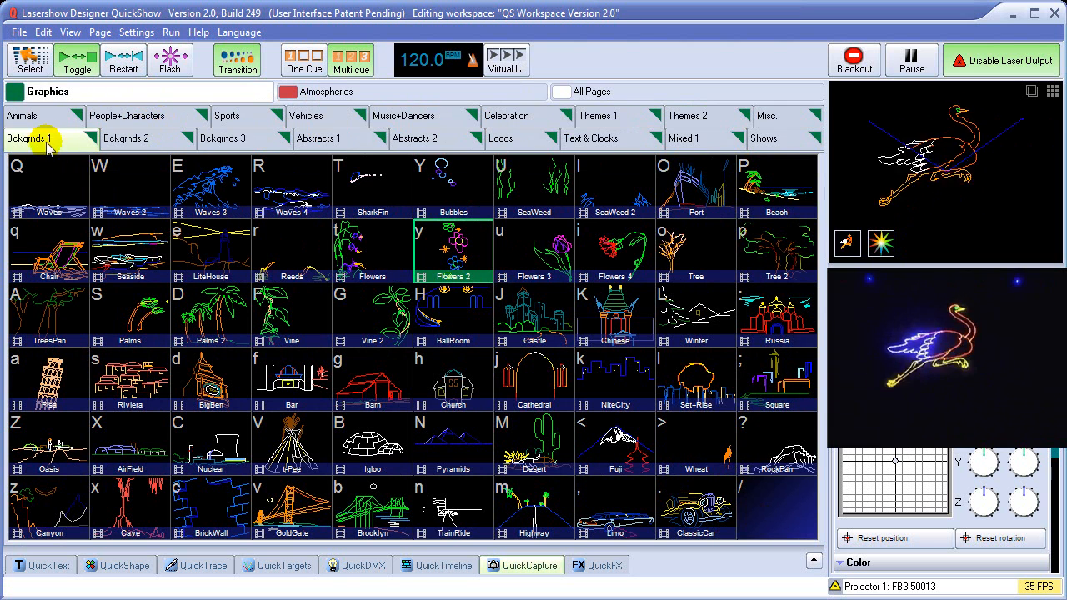
click(367, 570)
drag(25, 523, 24, 464)
drag(94, 521, 94, 457)
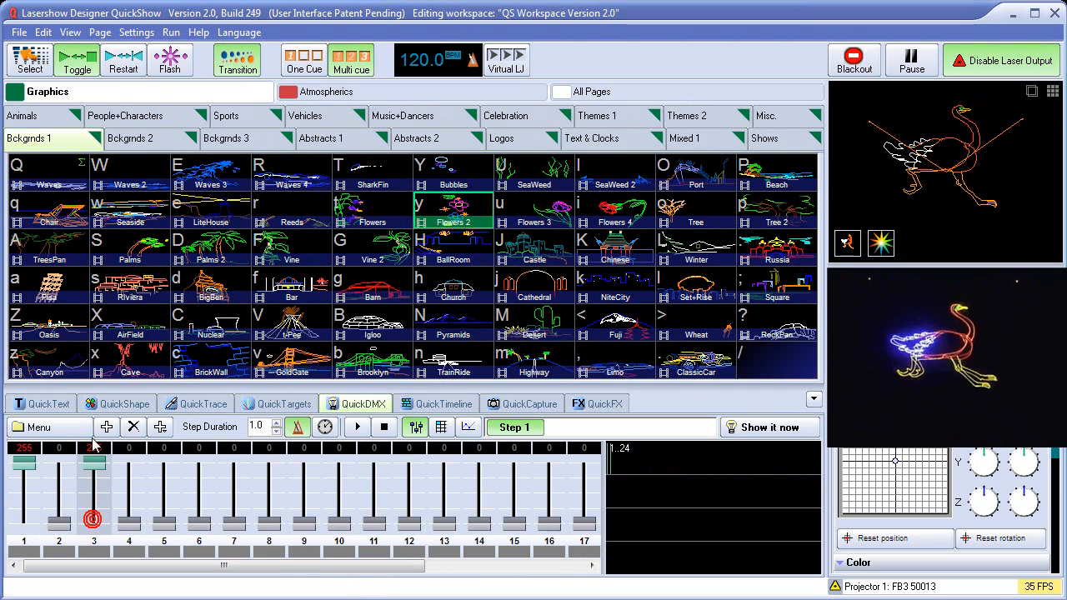
drag(164, 523, 173, 454)
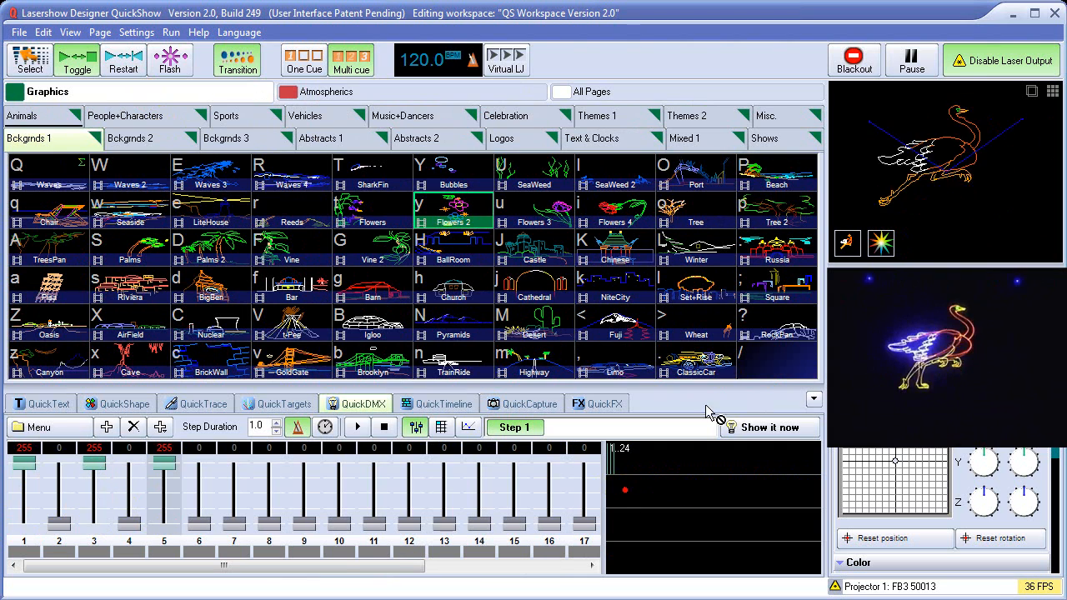
click(771, 367)
click(791, 512)
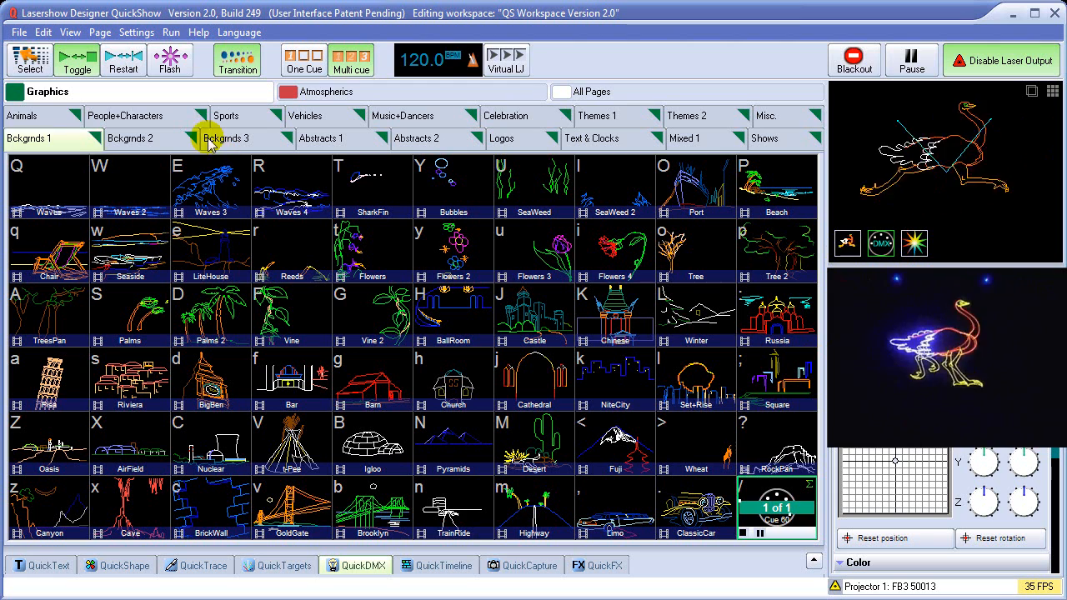
- Capture the playing Emu, beam and DMX cues, black out the output, and store the capture in the last cell of the Animals page
click(36, 120)
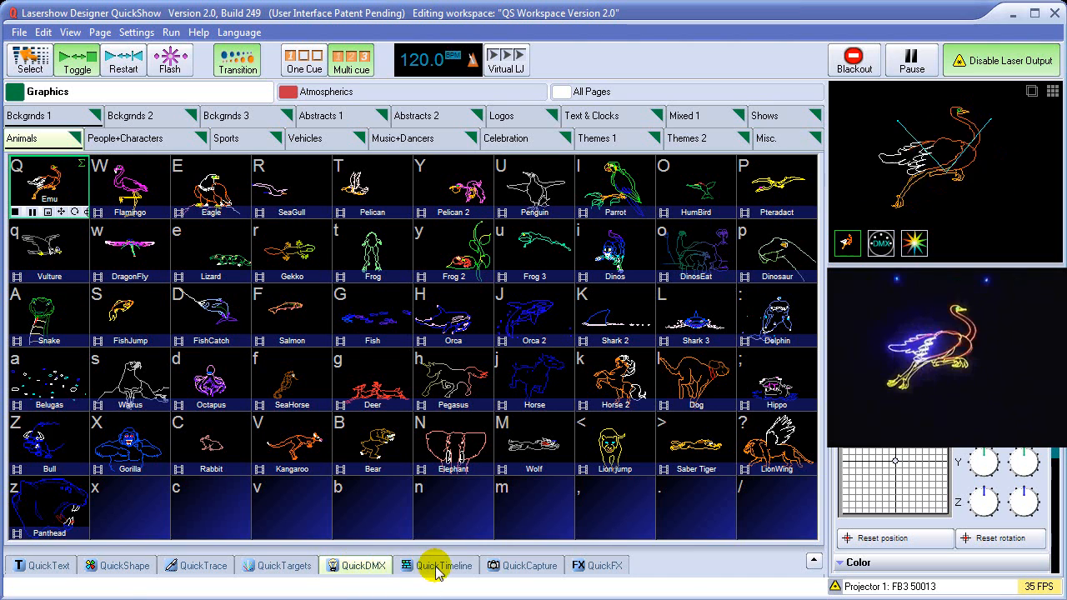
click(512, 566)
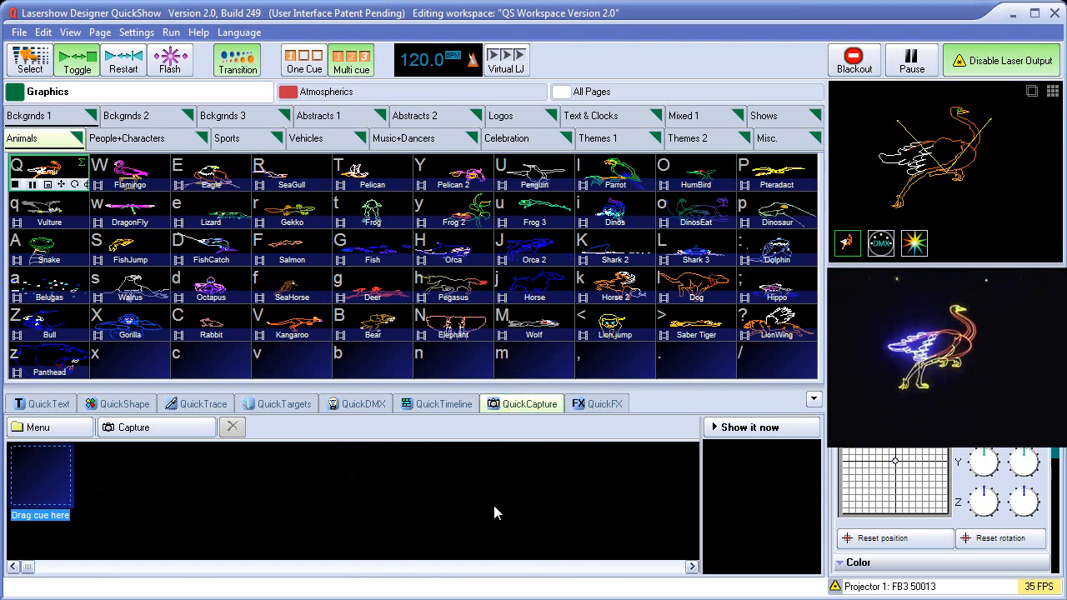
click(138, 428)
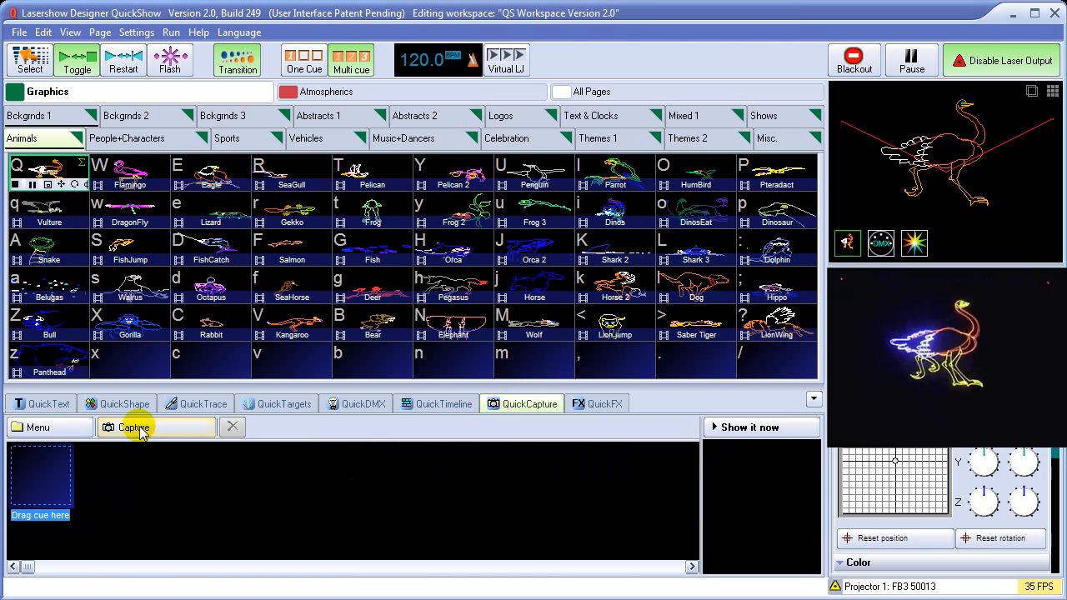
click(137, 428)
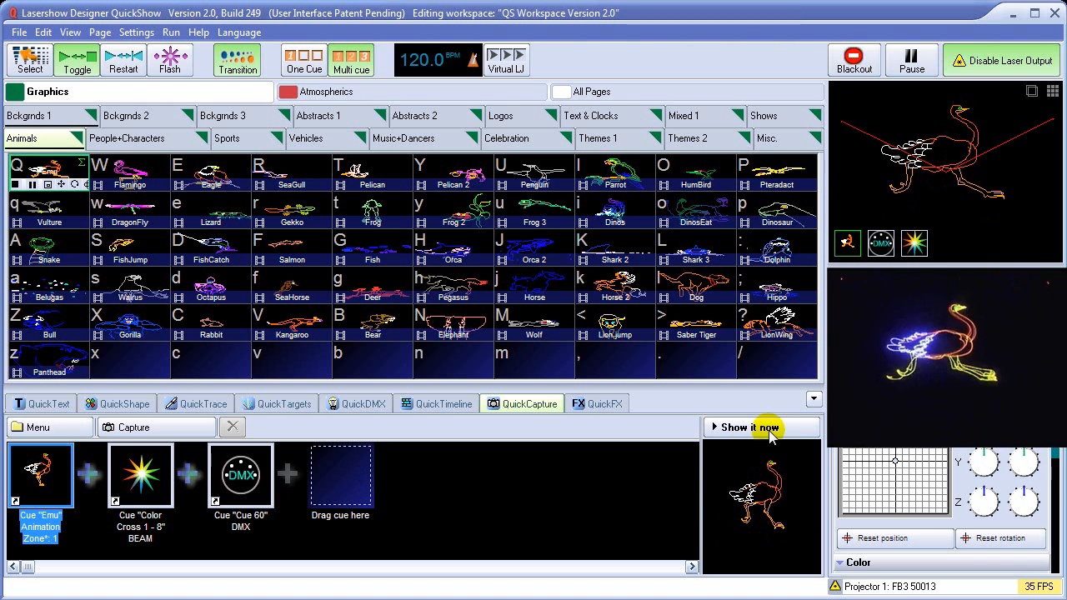
click(854, 65)
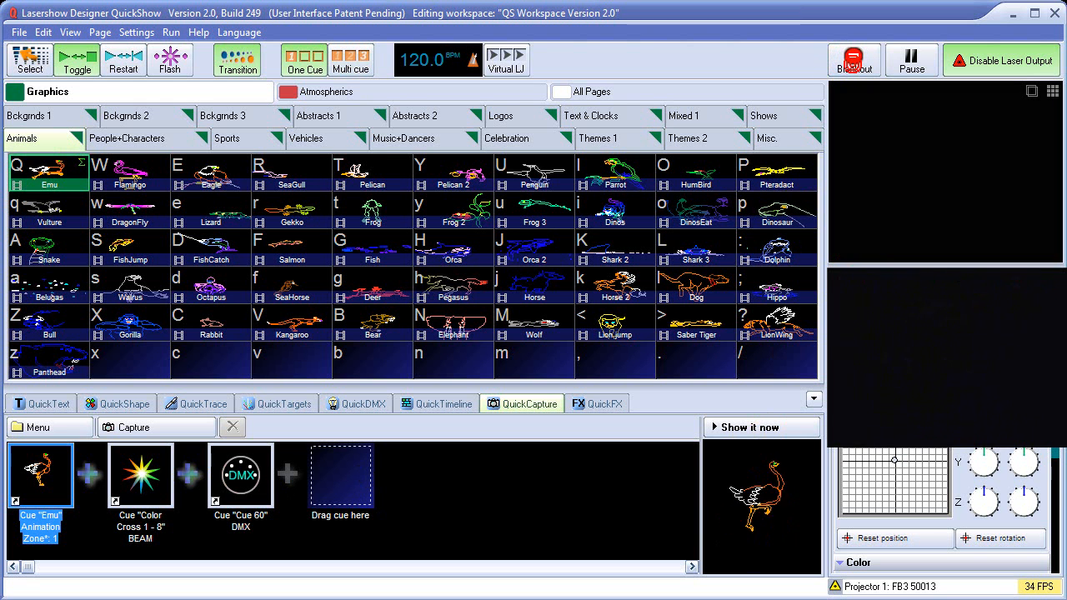
drag(746, 527, 770, 367)
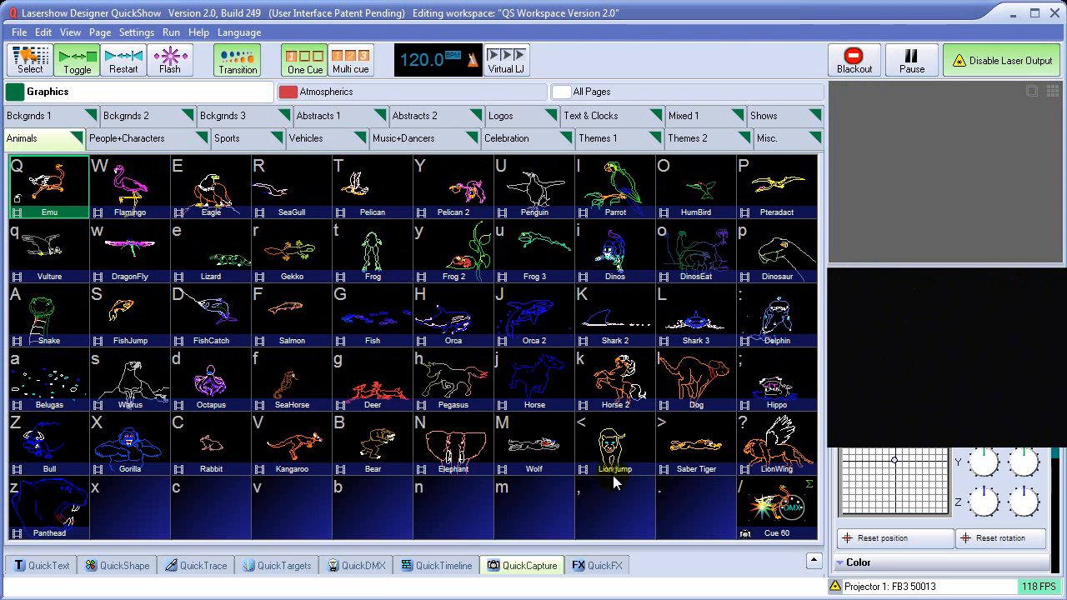
- Play the captured cue in the last Animals cell to check it, and black out the output
click(524, 565)
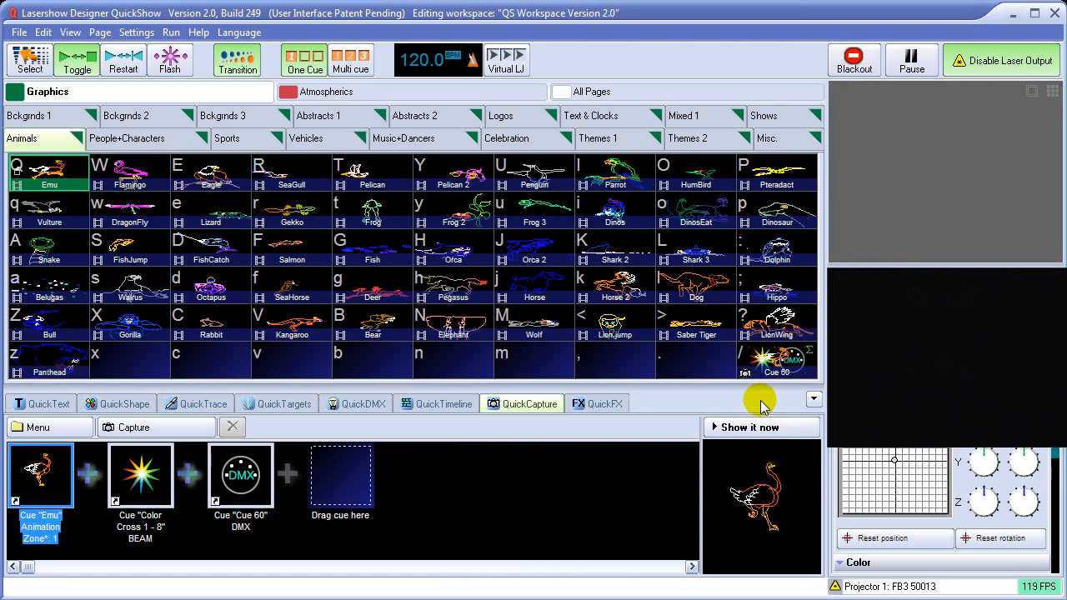
click(813, 399)
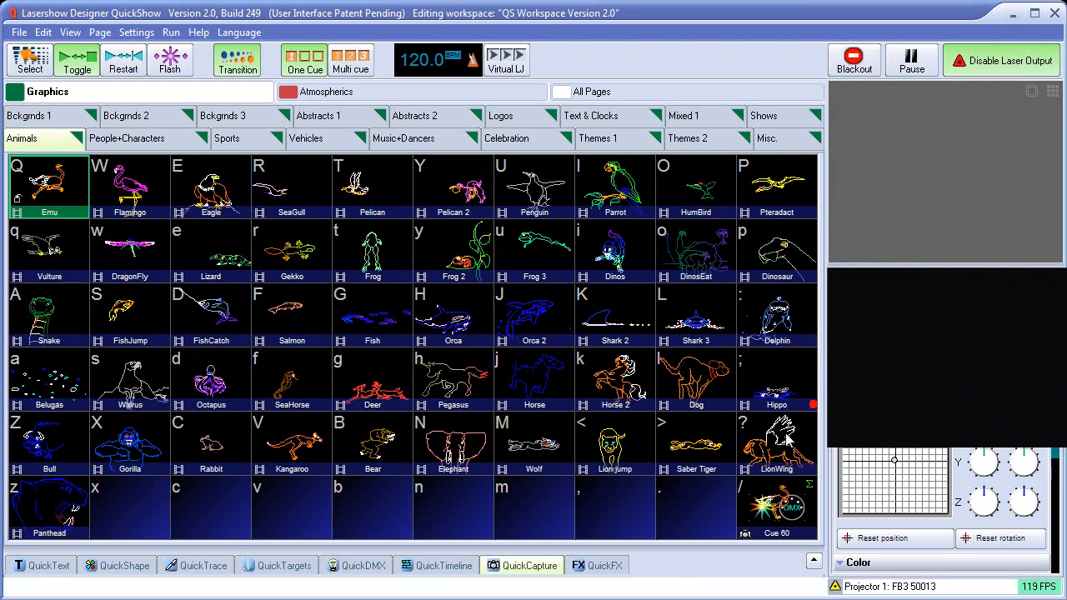
click(770, 510)
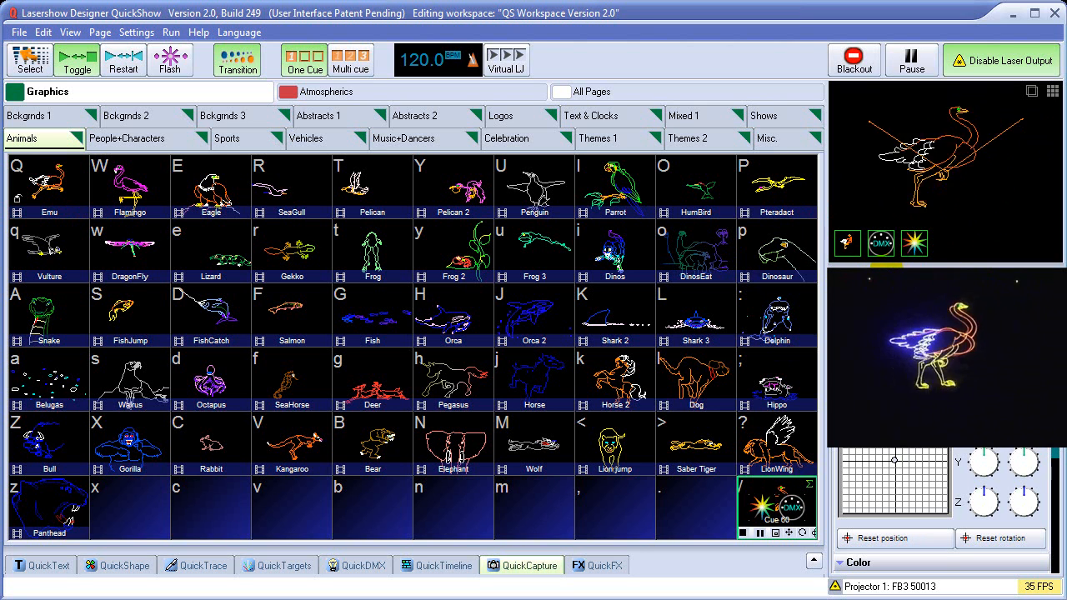
click(855, 66)
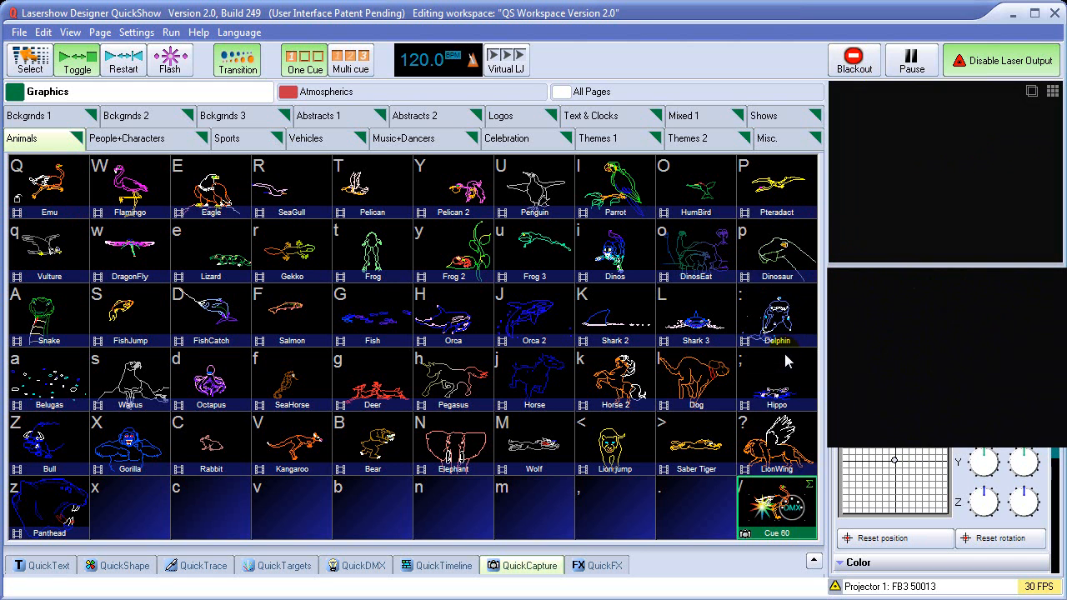
click(905, 234)
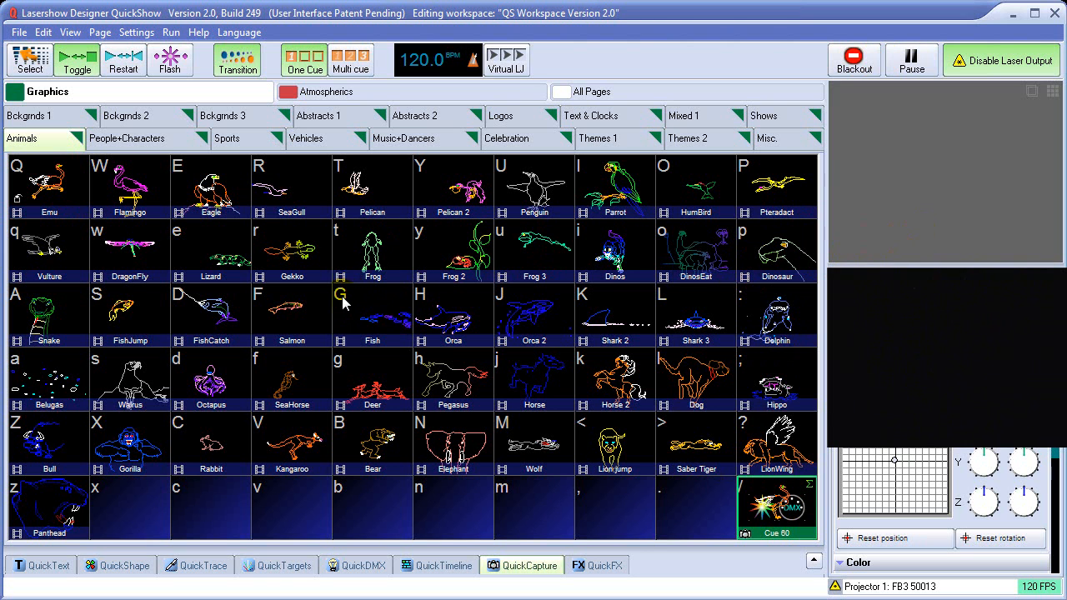
- Switch to multi-cue mode and play the Emu, SeaGull and Pelican cues together
click(380, 114)
click(347, 65)
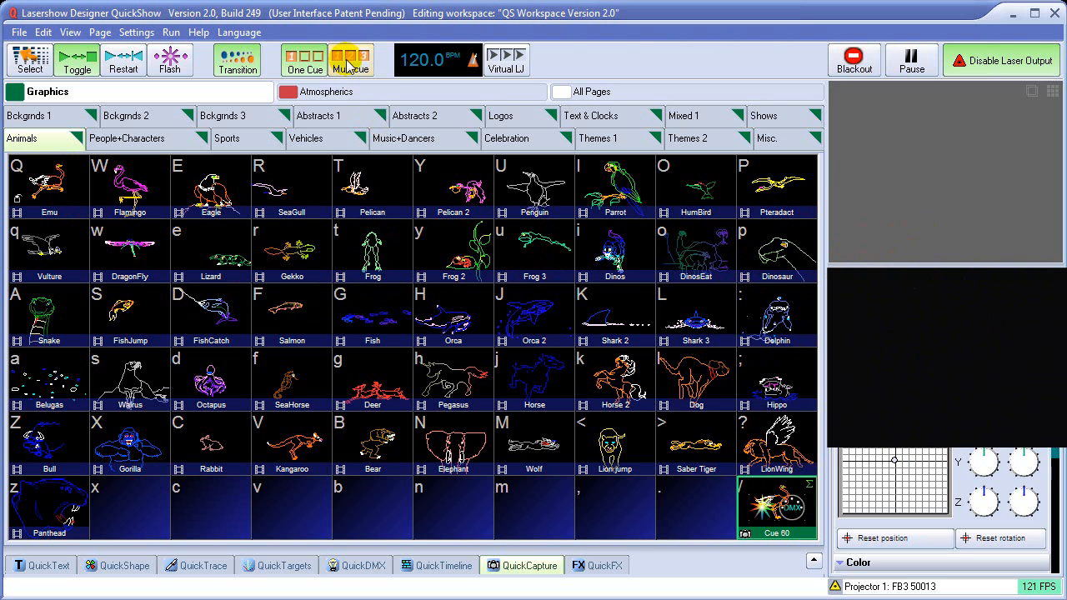
click(46, 190)
click(292, 188)
click(371, 192)
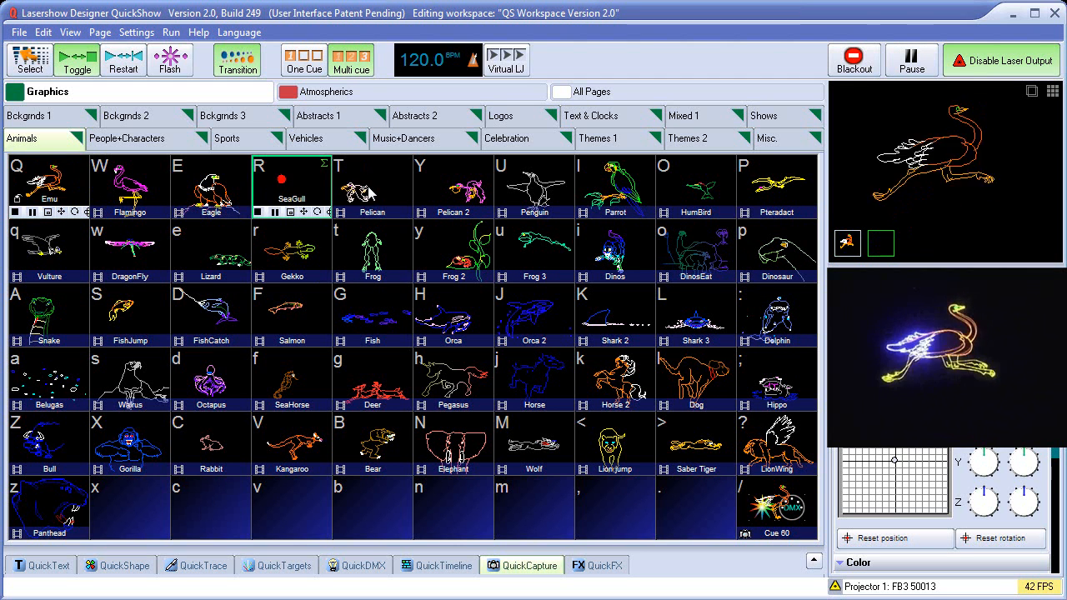
- Shrink and reposition the Pelican cue at the lower right of the projection and the Emu cue near the top
click(371, 212)
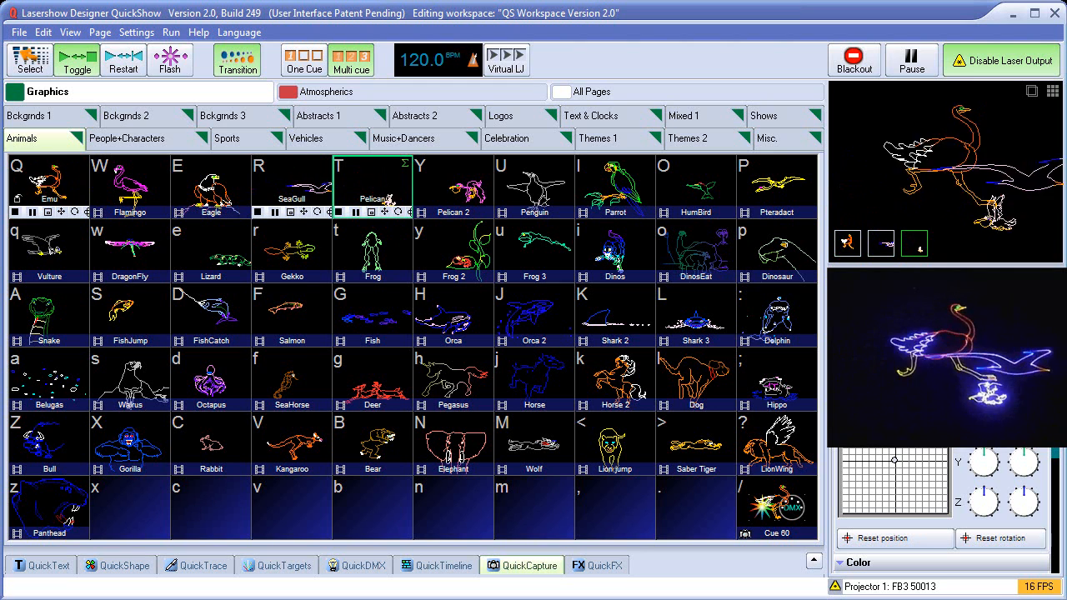
click(48, 212)
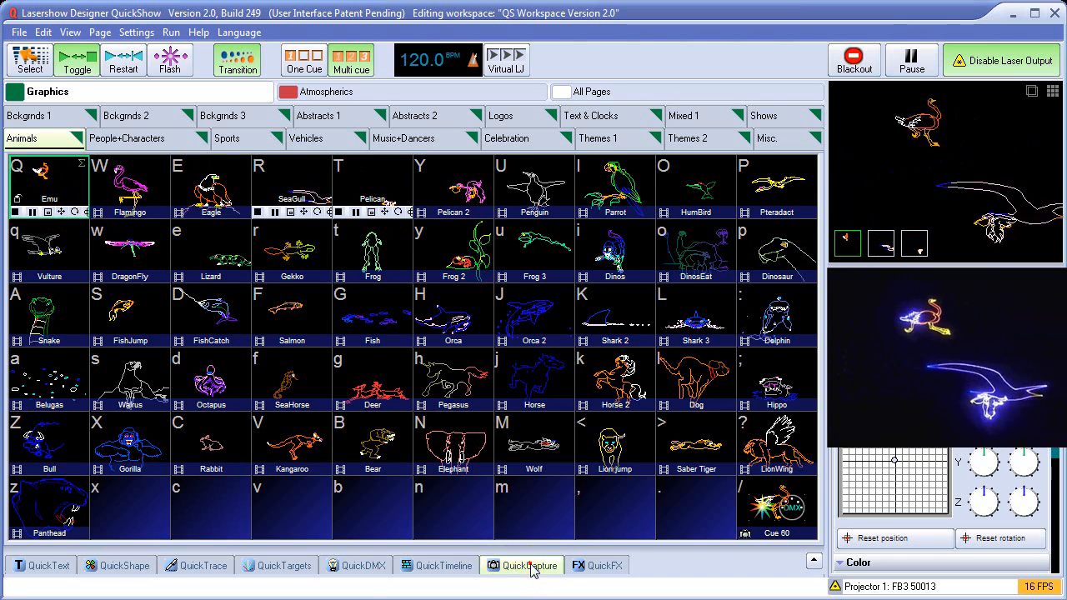
- Capture the playing Emu, SeaGull and Pelican cues into the empty Animals cell just before Cue 60
click(497, 567)
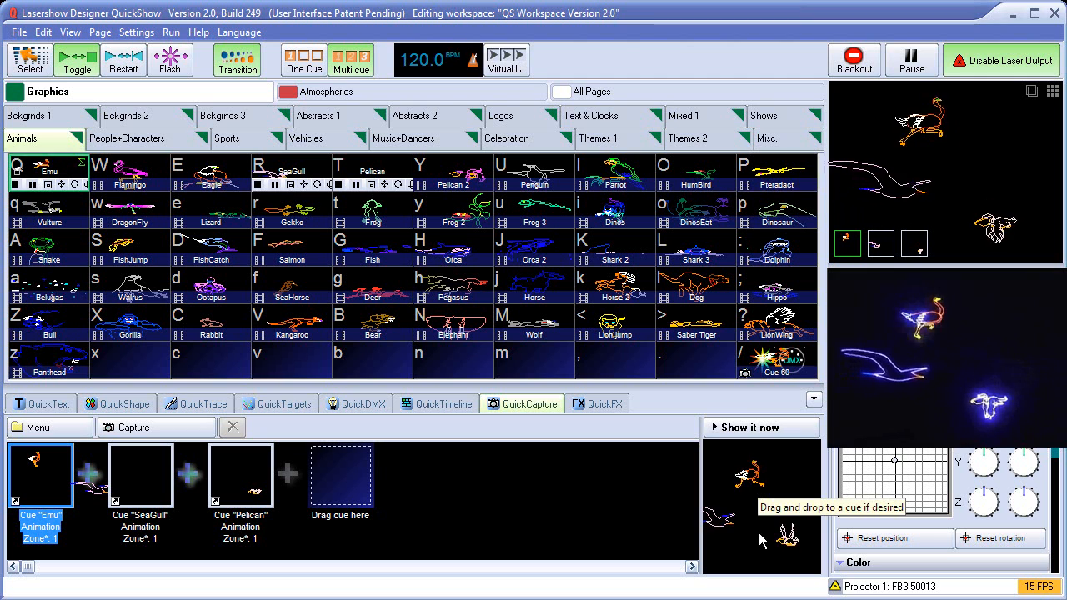
click(700, 369)
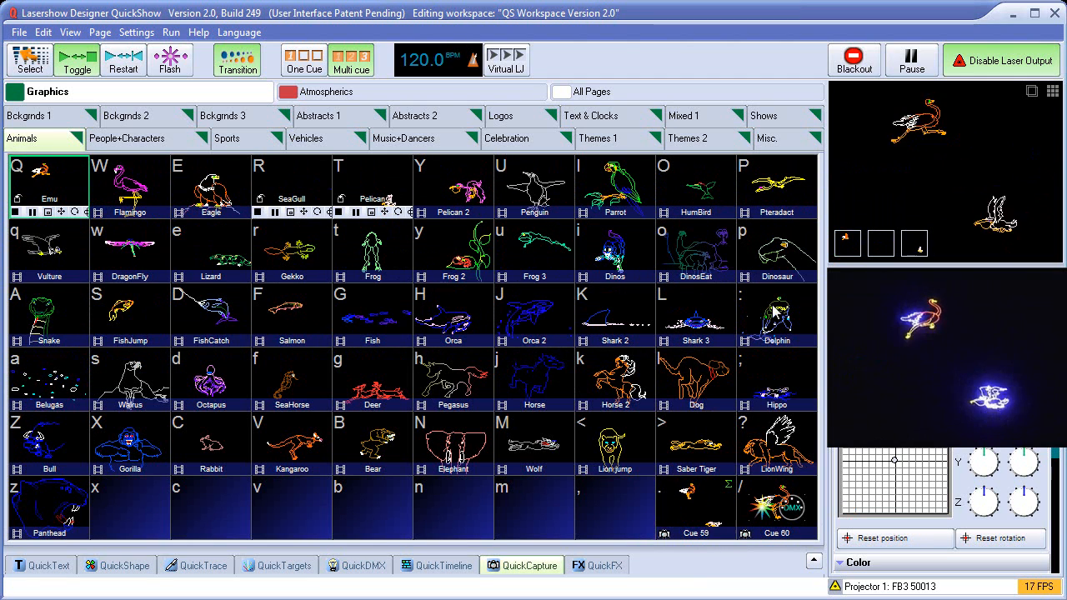
- Black out the output, play captured Cue 59 by itself to check it, and black out again
click(865, 48)
click(703, 517)
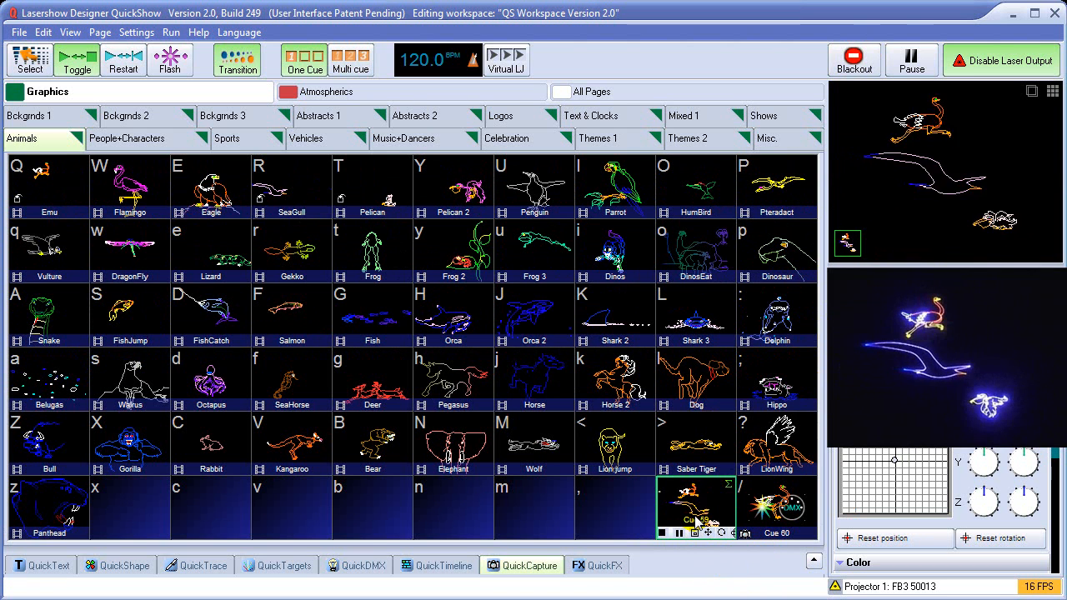
click(853, 58)
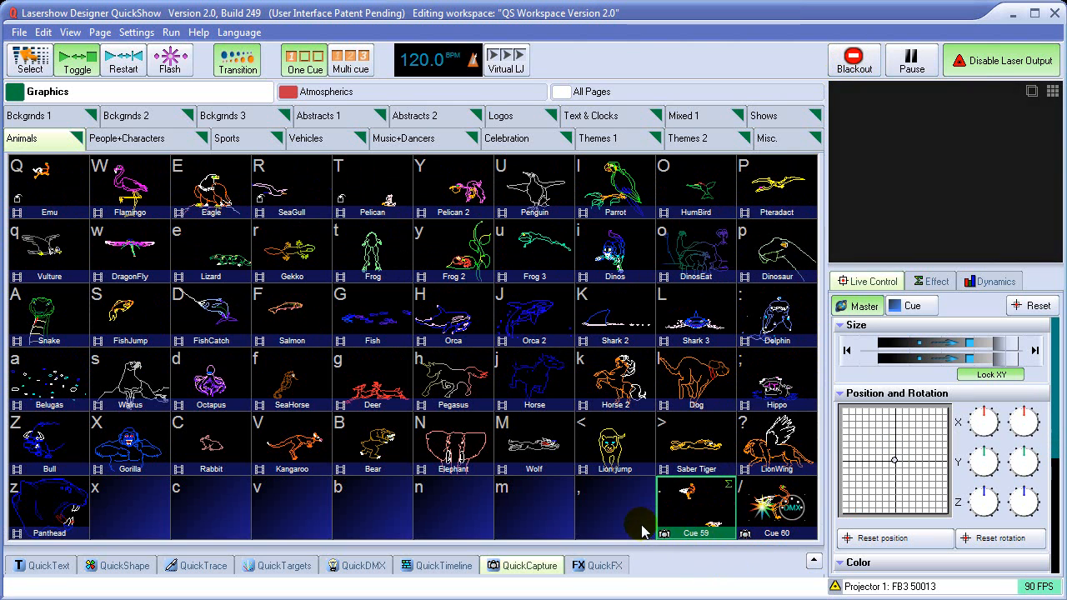
- Examine the link arrows on the captured cue thumbnails and compare them with the shortcut icons on the Windows desktop
click(533, 565)
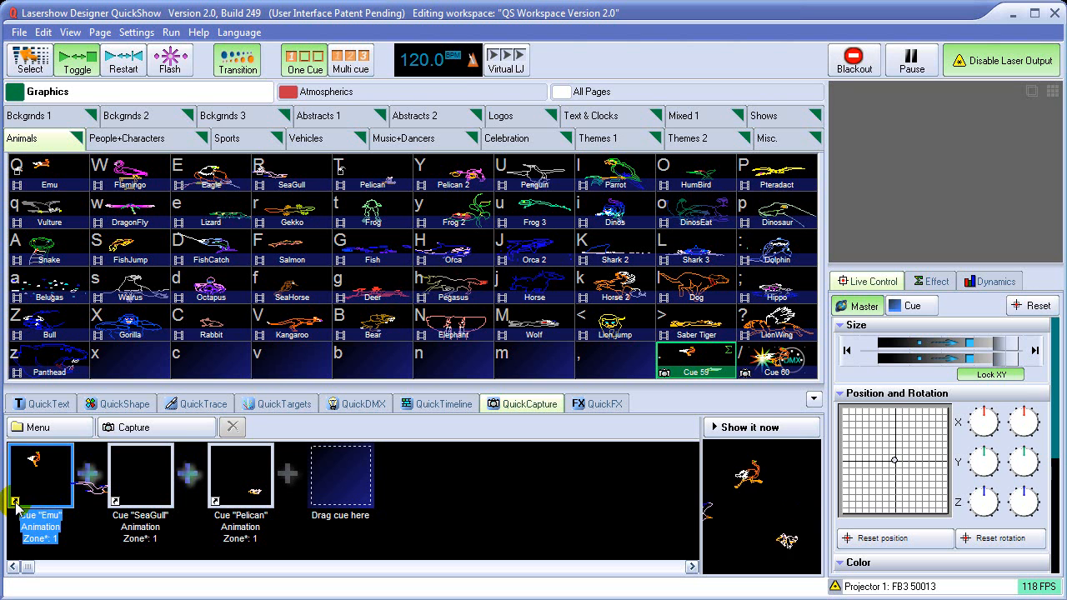
click(1010, 15)
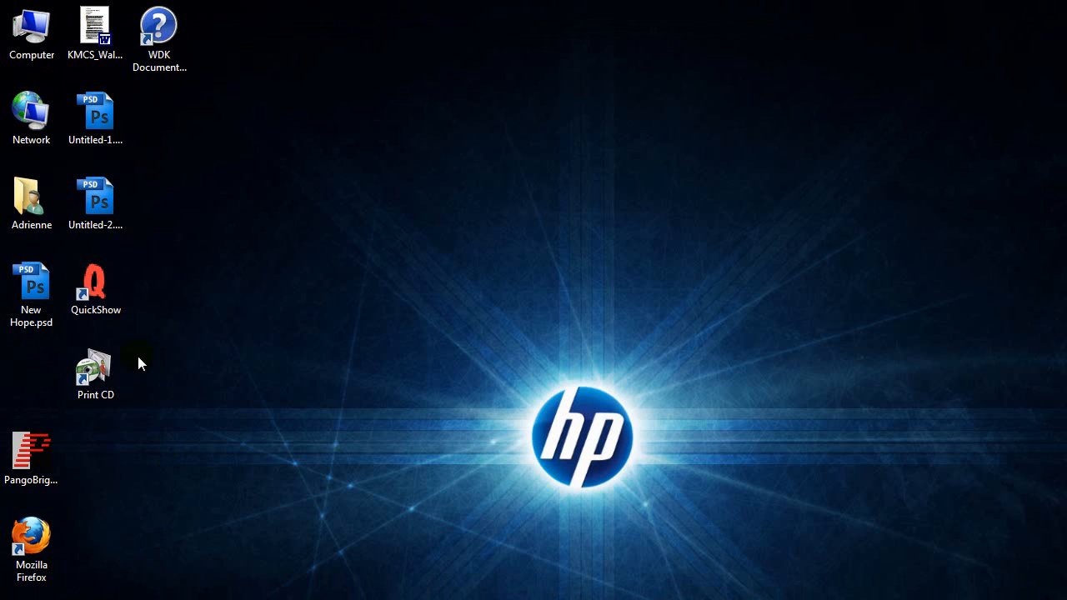
click(80, 307)
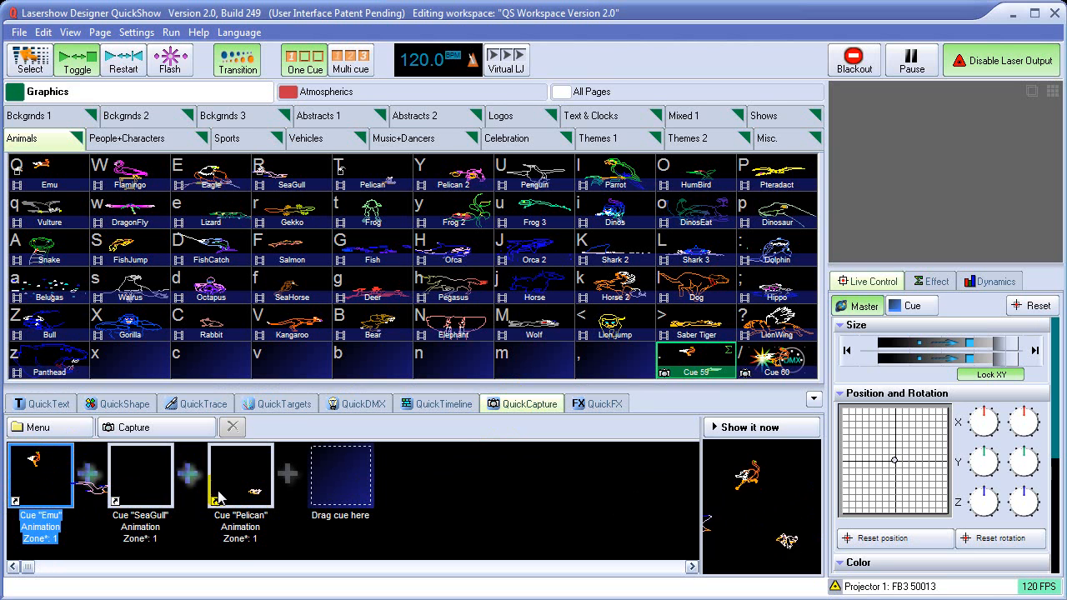
click(814, 399)
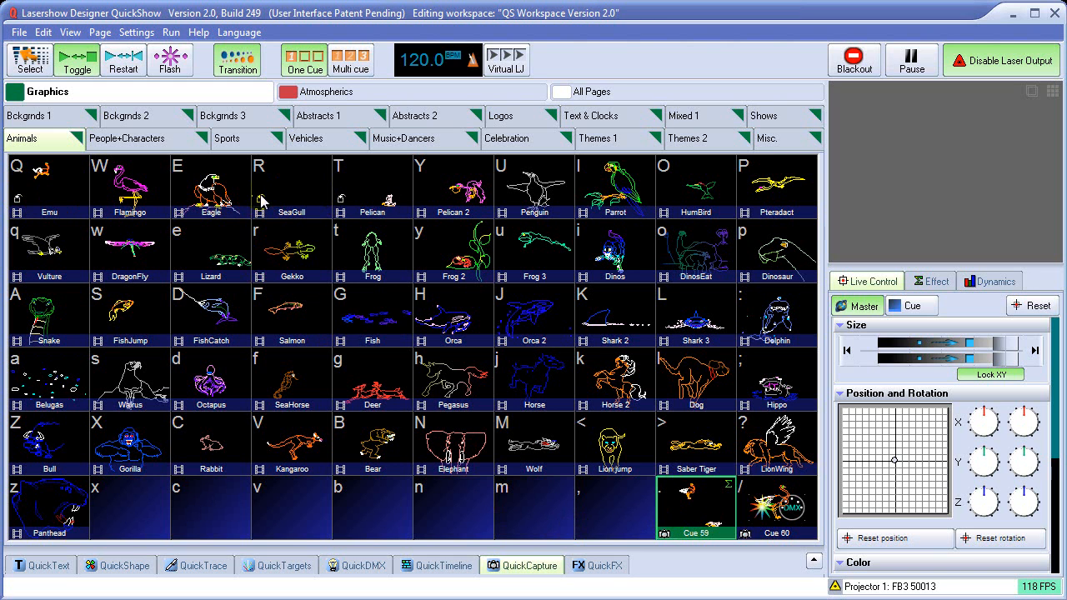
- Open the Emu cue's properties and view the list of cues that use it
right_click(47, 179)
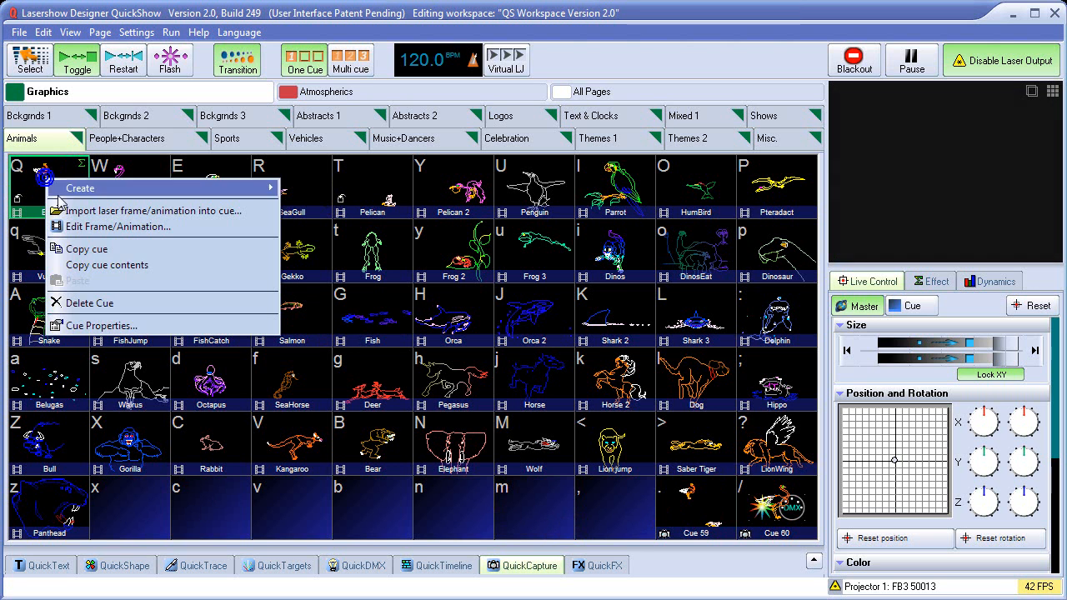
click(102, 325)
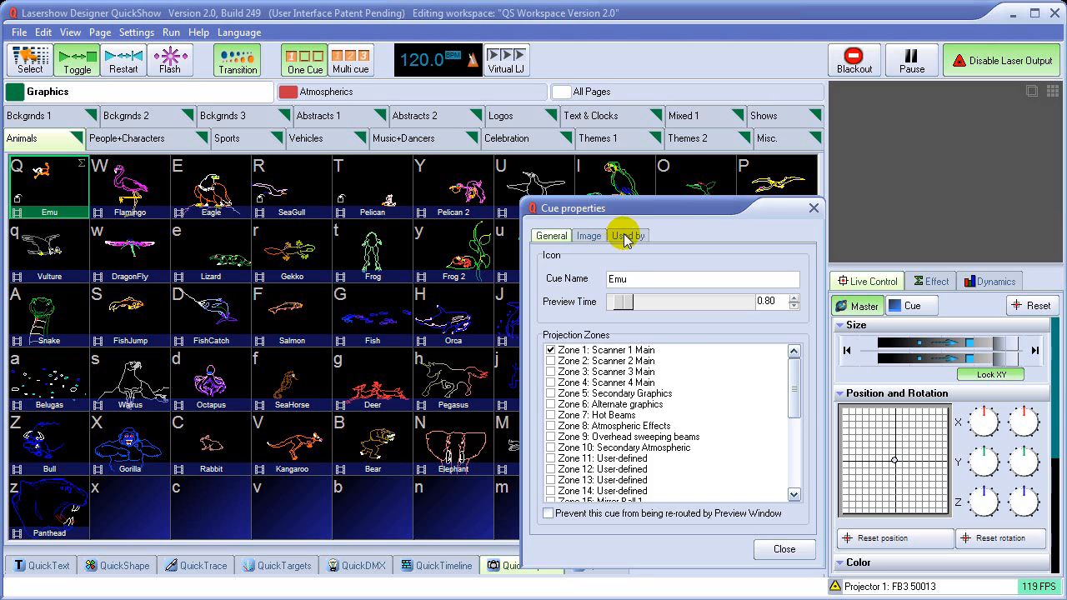
click(625, 236)
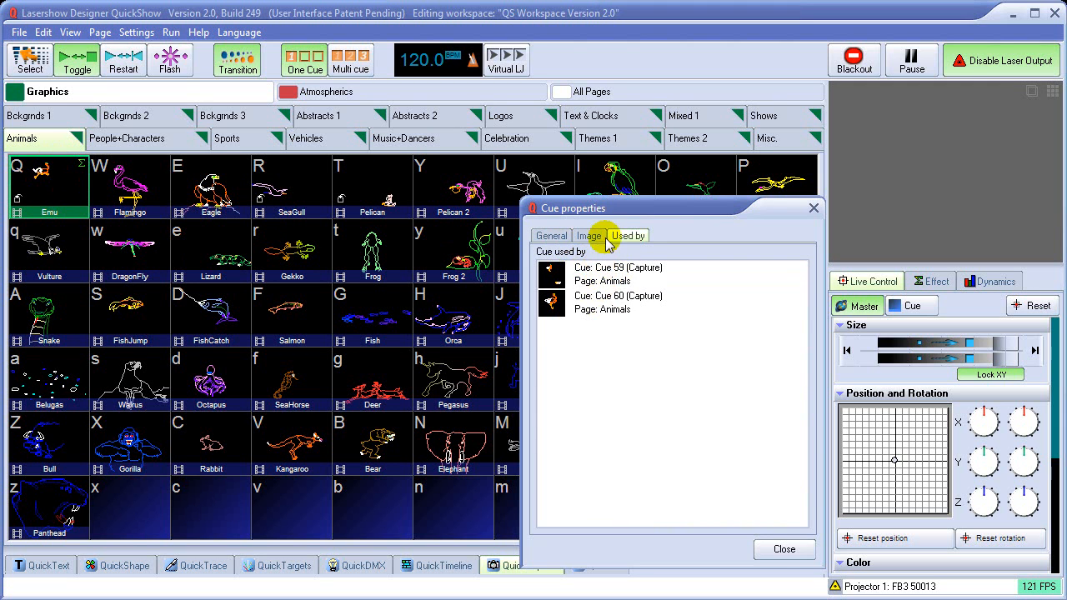
- Move the Emu cue's properties aside to view its list of dependent cues, and close the properties
drag(609, 207, 304, 127)
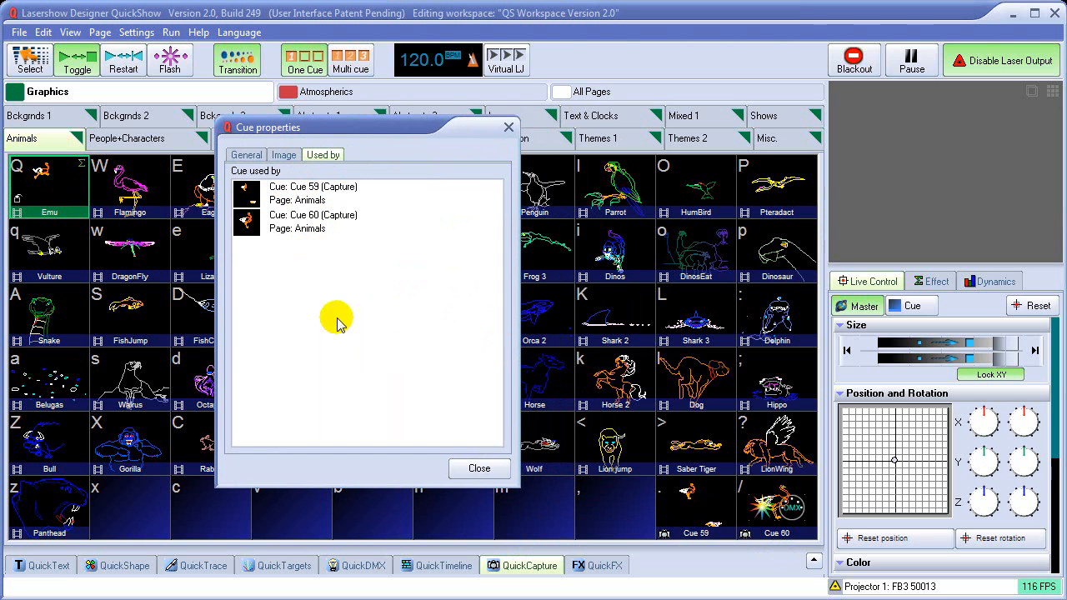
click(482, 468)
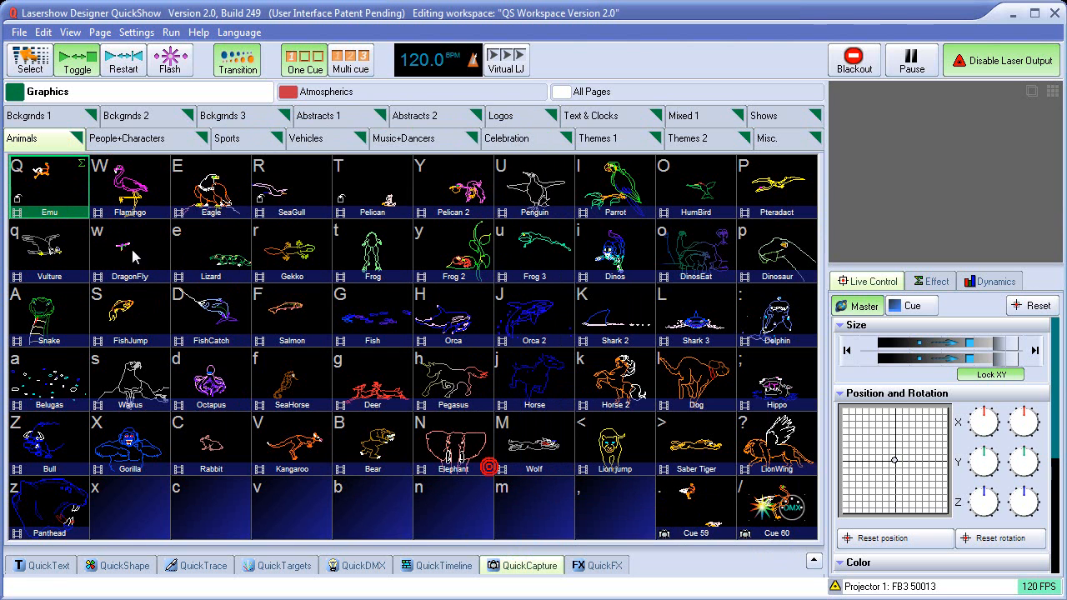
- Edit the Emu cue's animation, clear all its frames, draw a large handwritten word freehand in their place, and accept the change
right_click(33, 164)
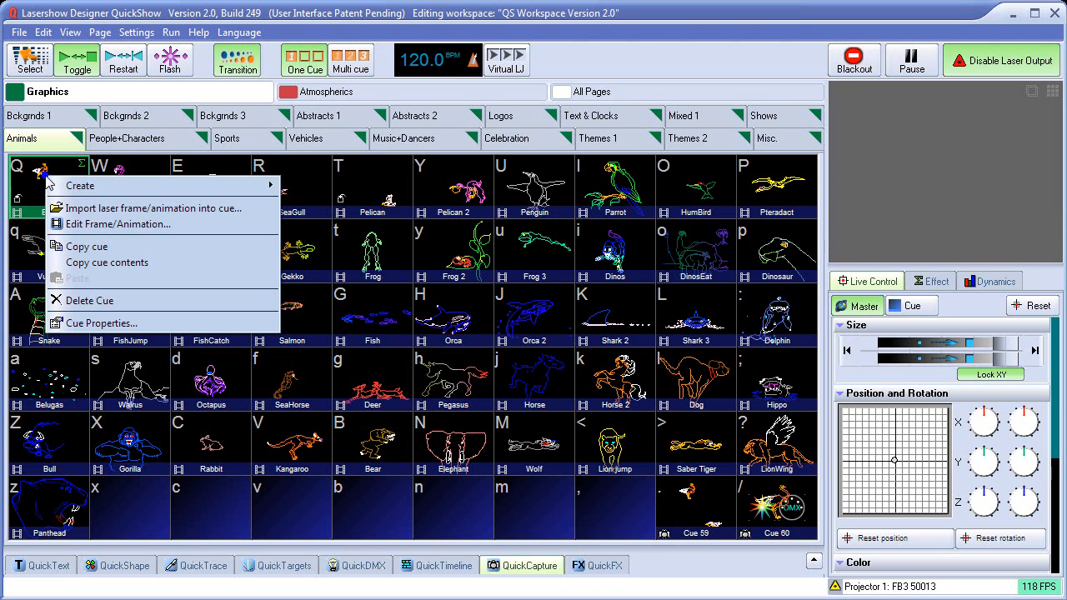
click(84, 223)
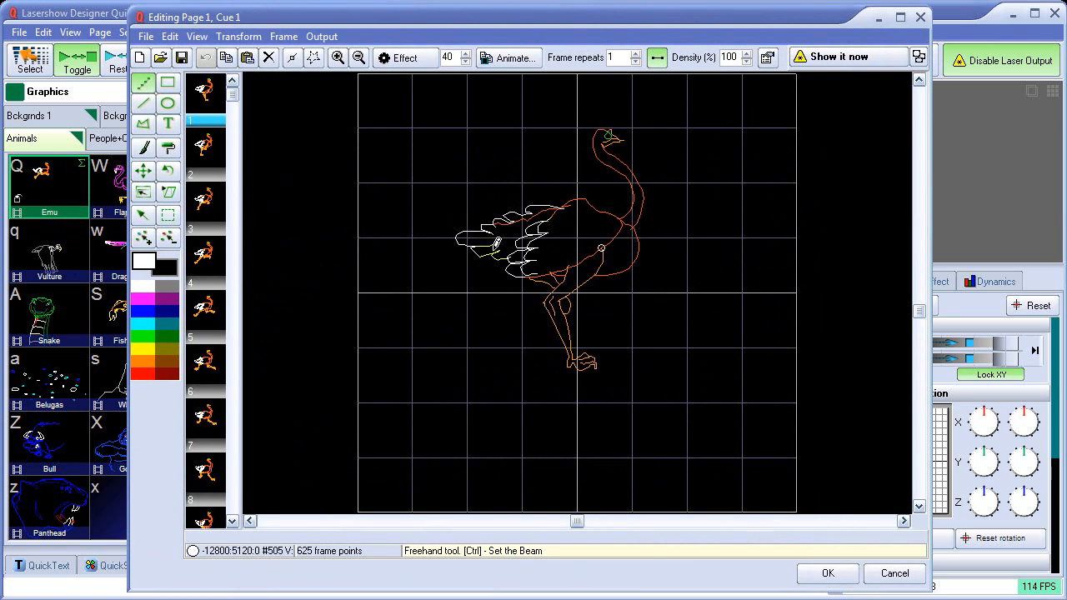
click(140, 58)
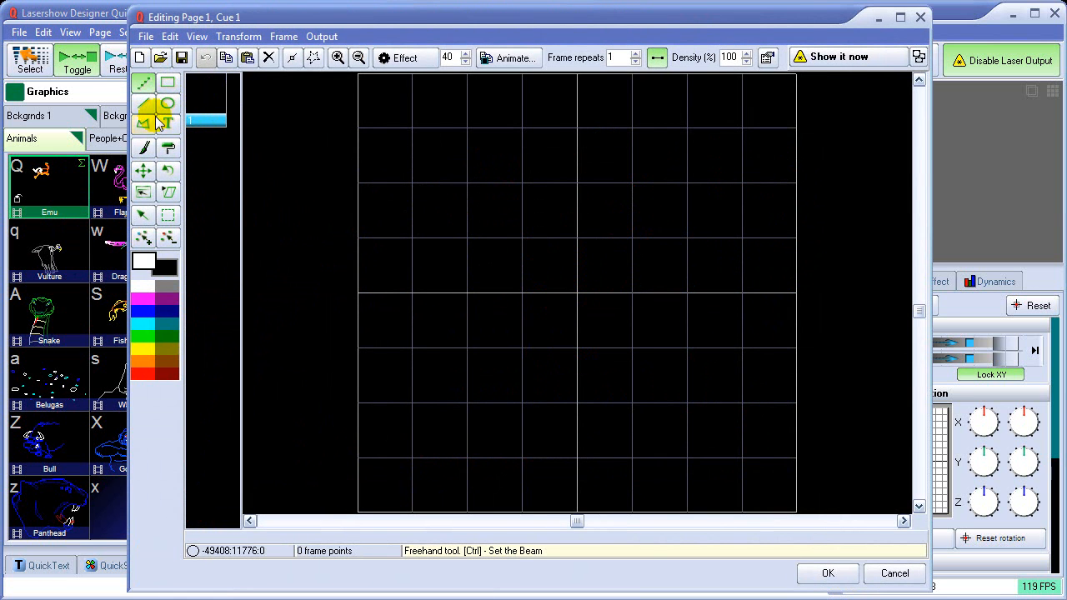
mouse_move(421, 122)
mouse_down()
mouse_move(438, 279)
mouse_move(416, 146)
mouse_up()
mouse_move(471, 202)
mouse_down()
mouse_move(527, 264)
mouse_move(449, 290)
mouse_move(472, 289)
mouse_move(591, 214)
mouse_move(568, 264)
mouse_move(683, 174)
mouse_move(660, 186)
mouse_move(661, 291)
mouse_move(756, 184)
mouse_up()
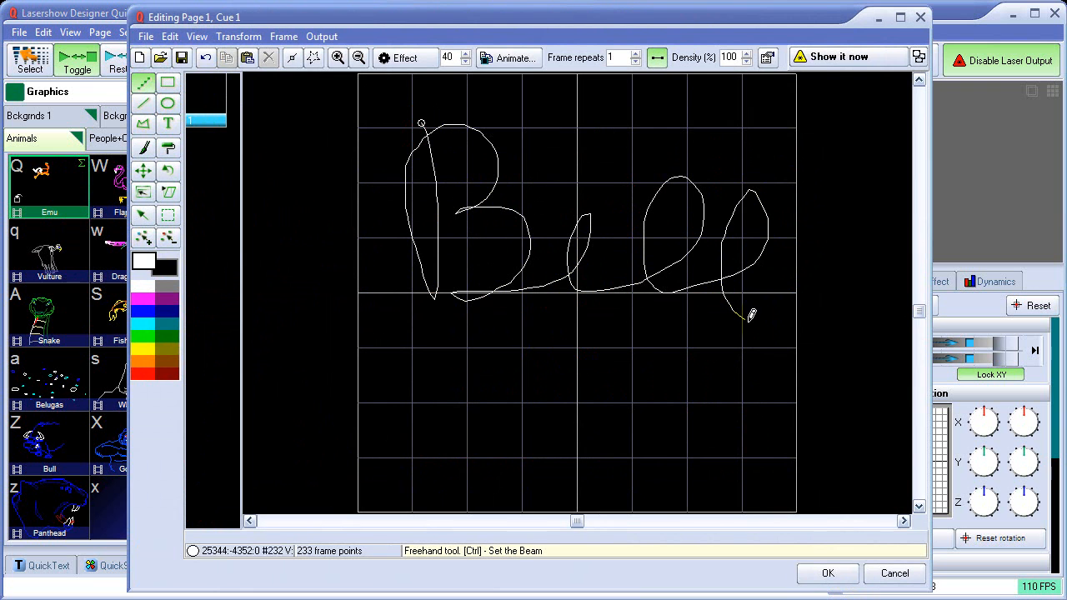
drag(751, 313, 751, 315)
click(828, 573)
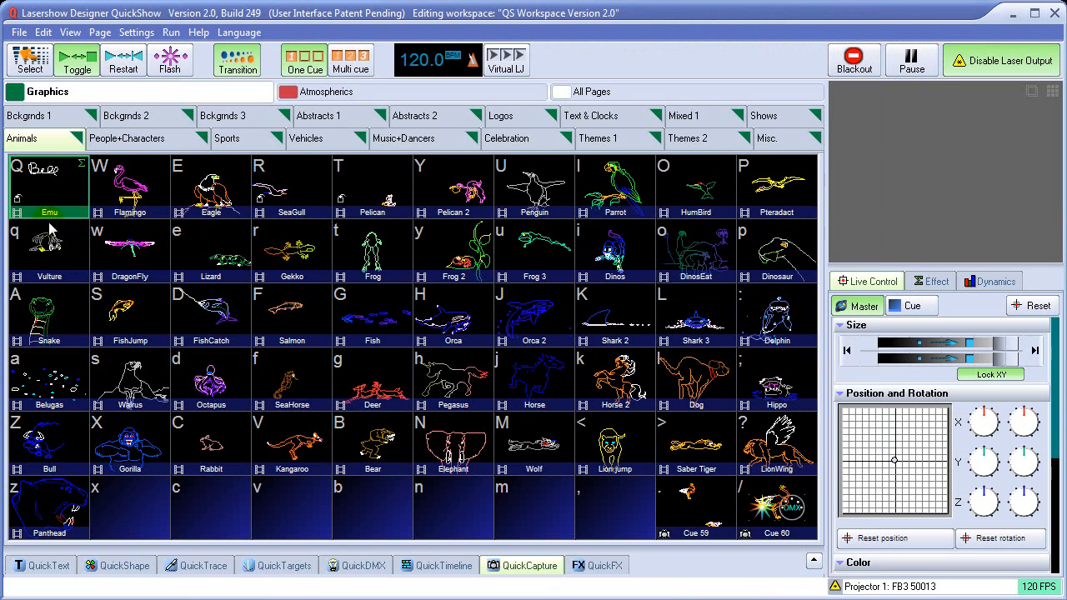
- Play captured Cue 60 and Cue 59 in turn to check the edited Emu artwork in them, and stop playback
click(779, 513)
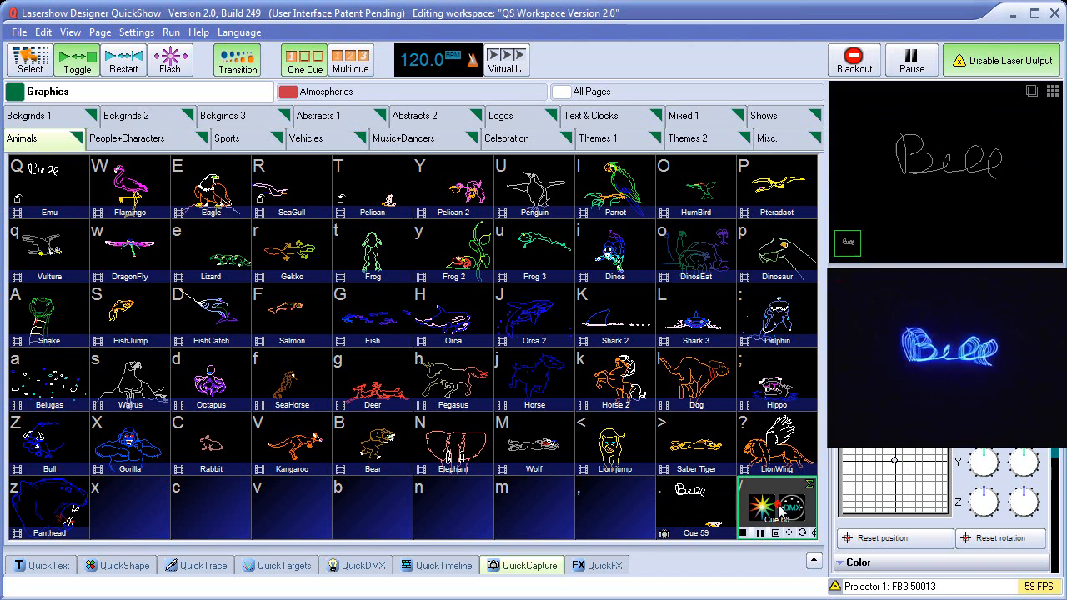
click(702, 515)
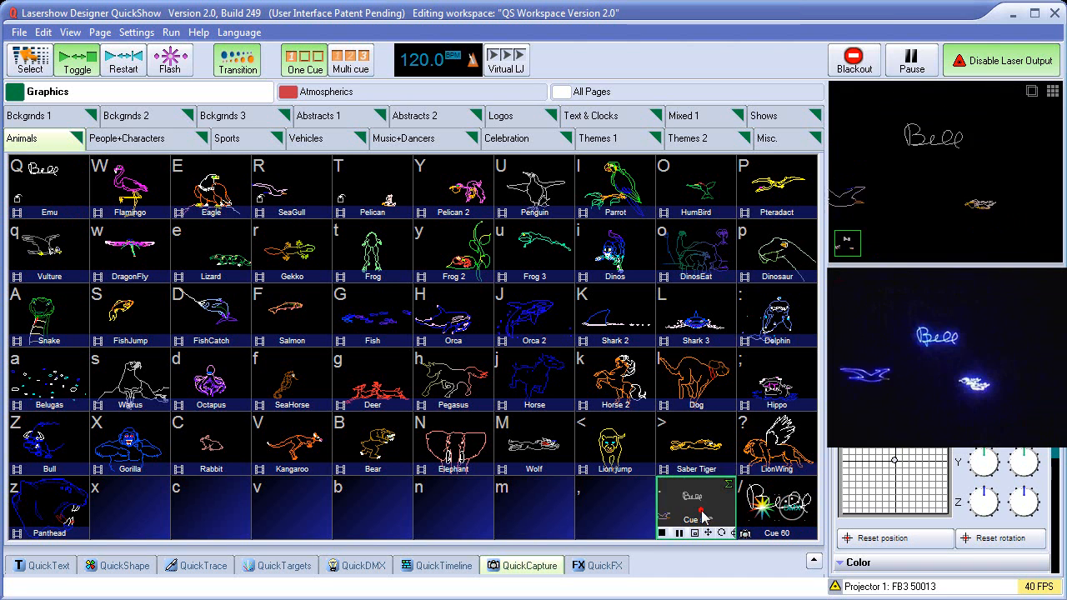
click(697, 515)
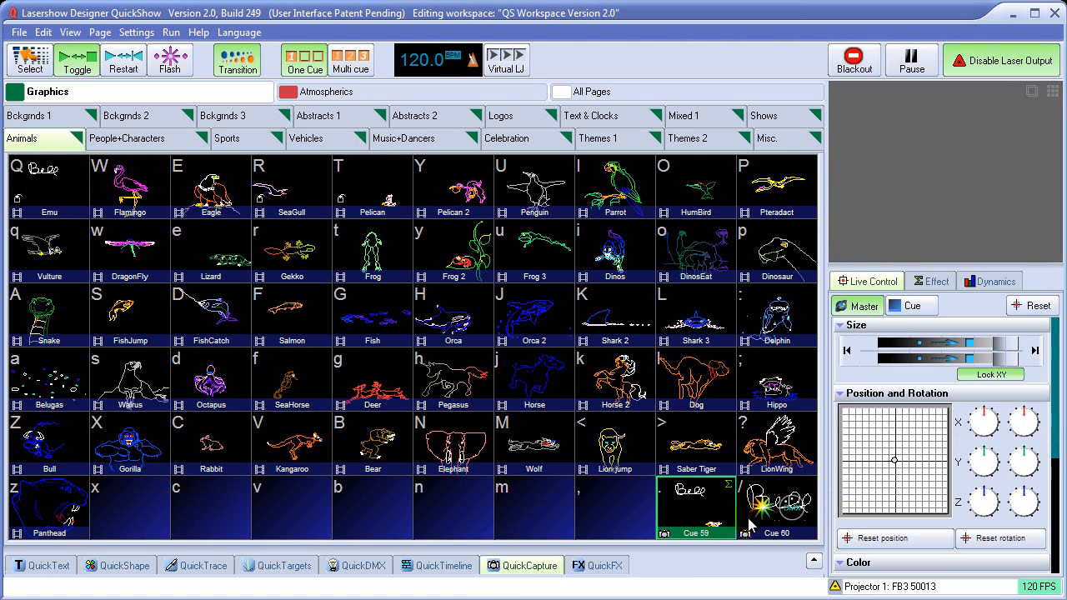
- Open the QuickCapture editor and start a new empty capture
click(546, 564)
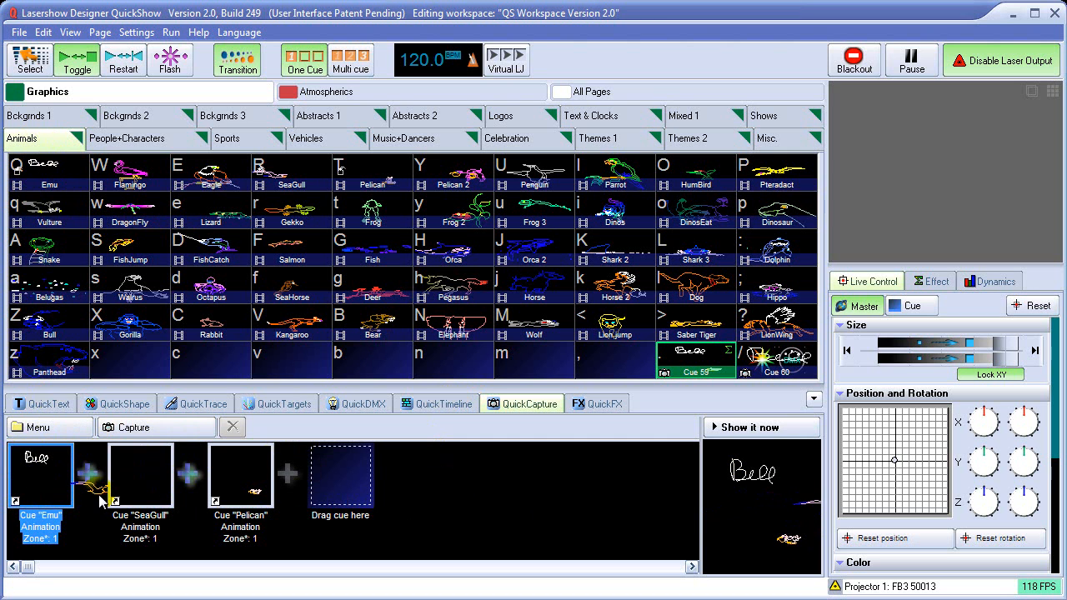
click(52, 432)
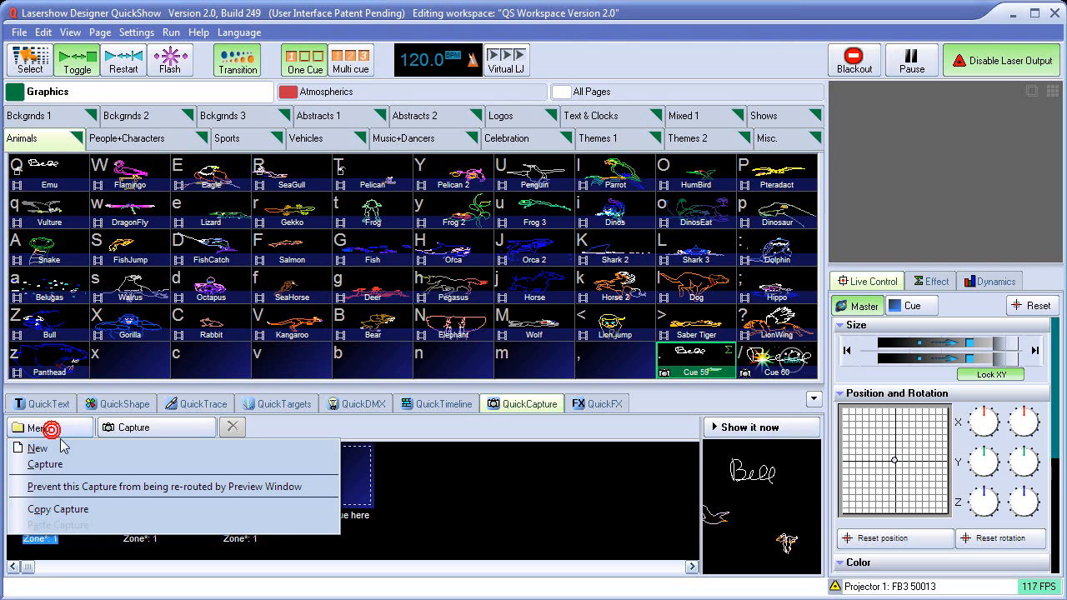
click(58, 446)
click(543, 471)
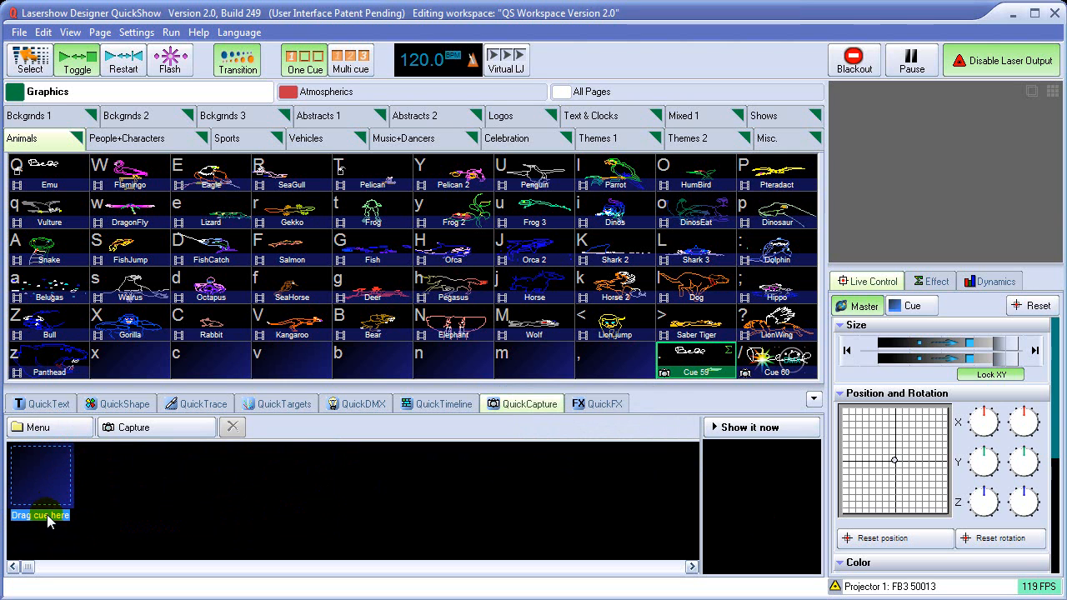
- Switch to Select mode and add the DragonFly, Kangaroo and Elephant cues from the Animals page to the new capture
click(30, 60)
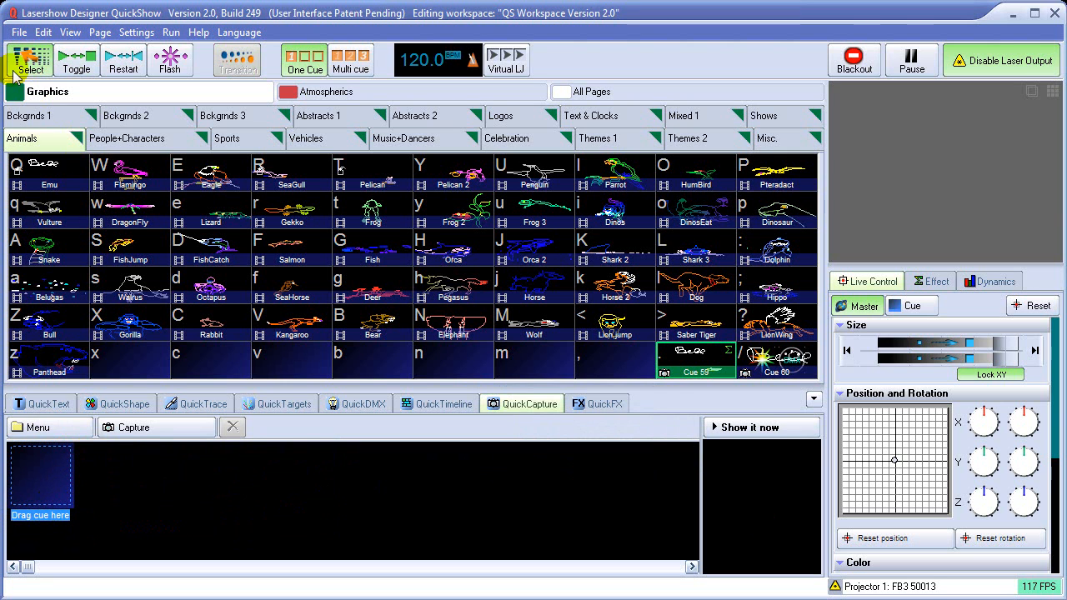
drag(142, 209, 71, 429)
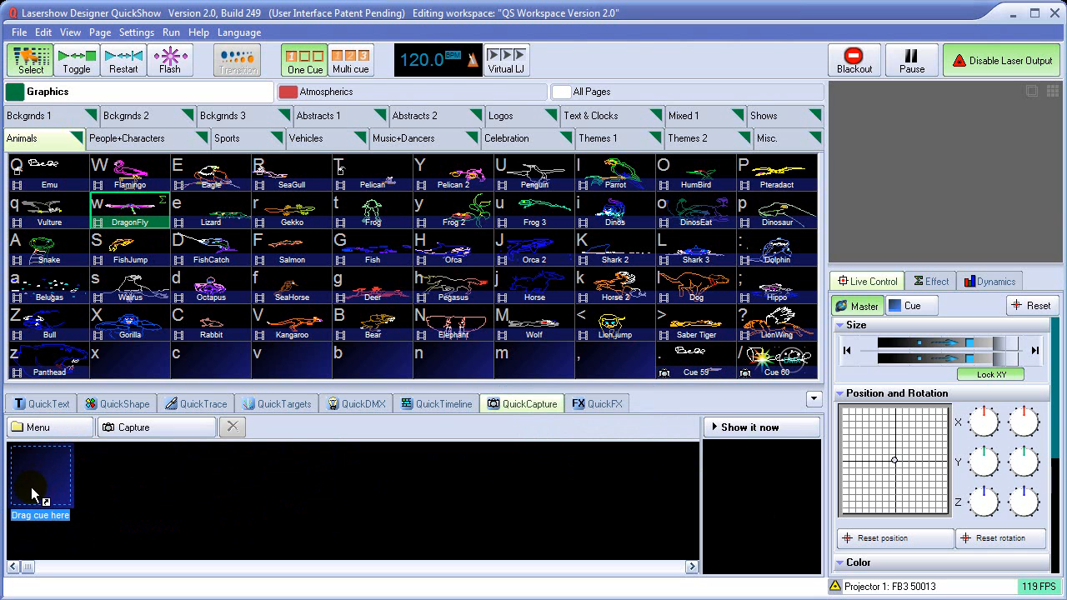
drag(31, 494, 26, 488)
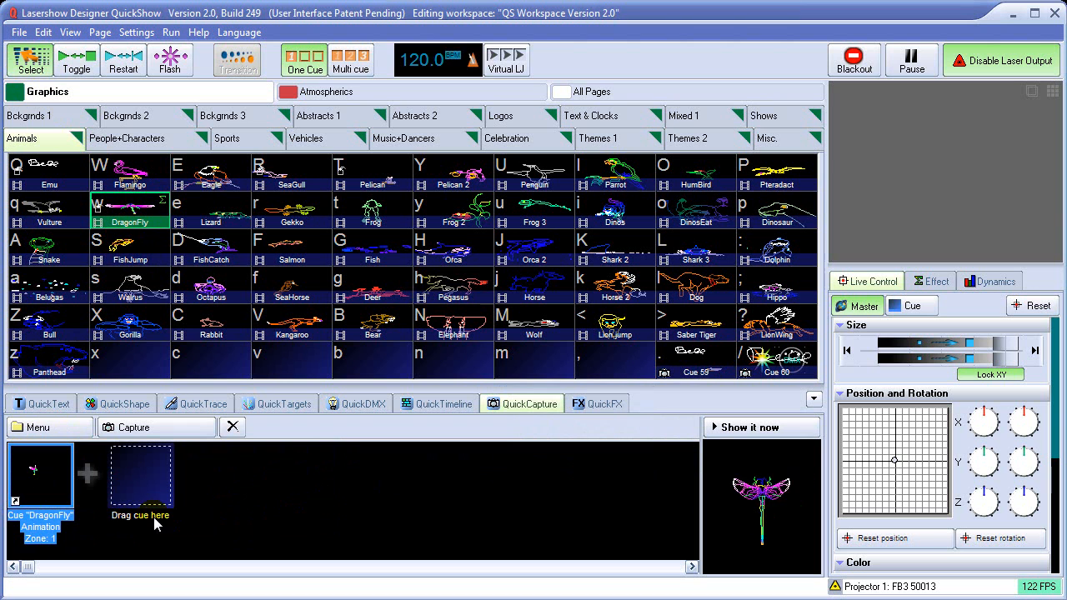
drag(303, 317, 156, 490)
drag(452, 321, 242, 479)
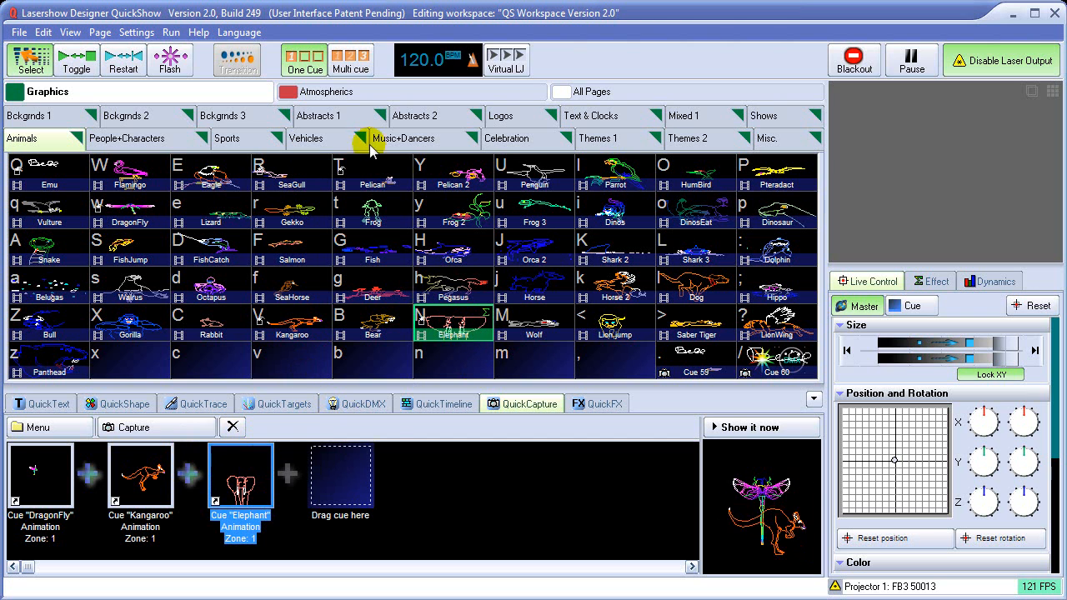
- Convert the DragonFly, Kangaroo and Elephant entries in the capture to local cues
click(40, 487)
right_click(41, 471)
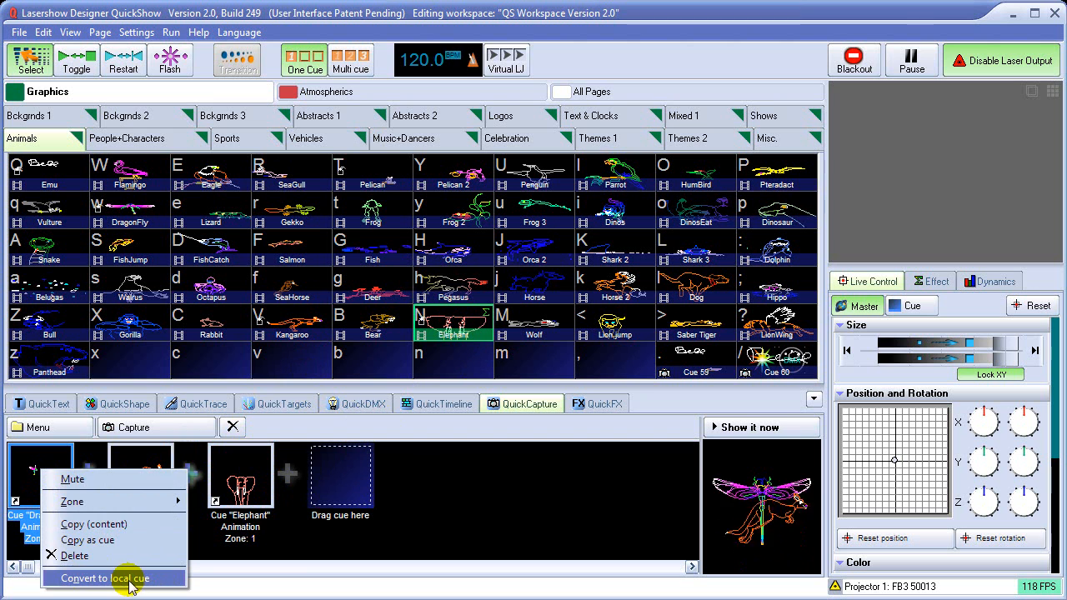
click(129, 577)
click(140, 479)
right_click(135, 467)
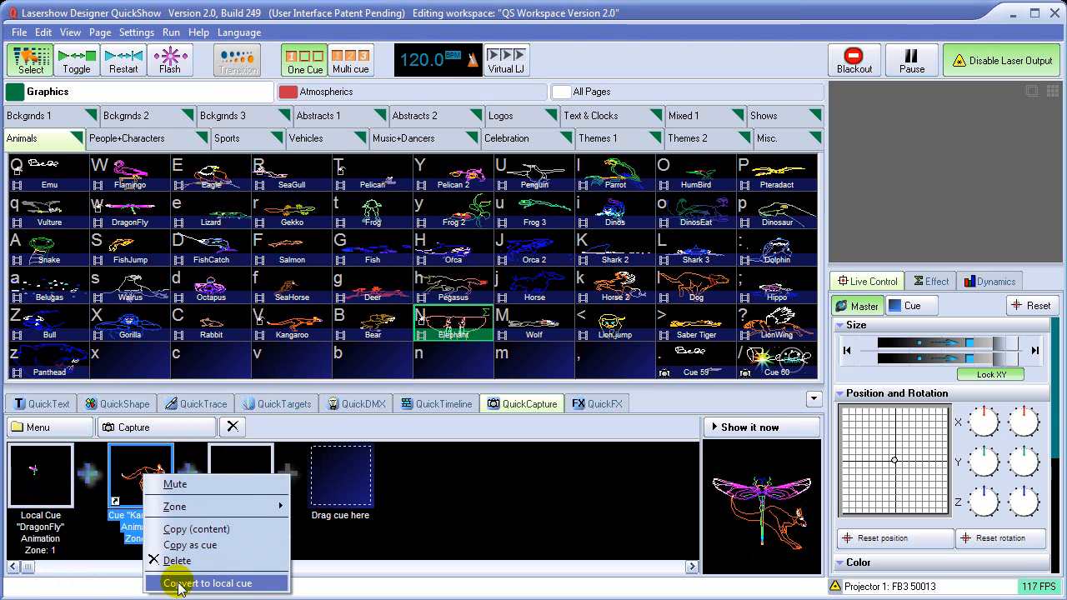
click(175, 582)
click(237, 480)
right_click(220, 477)
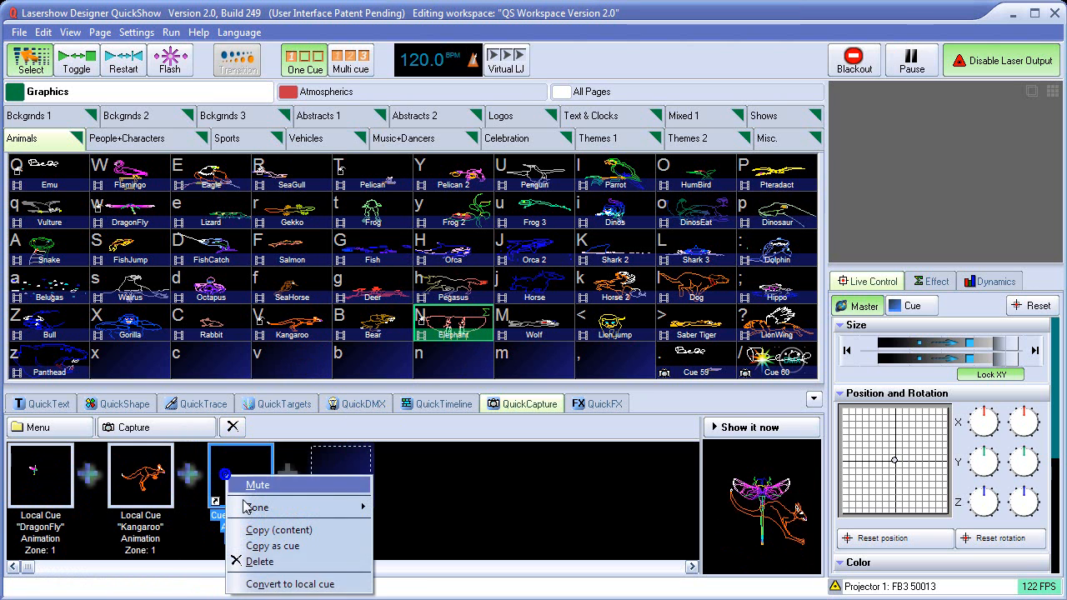
click(267, 579)
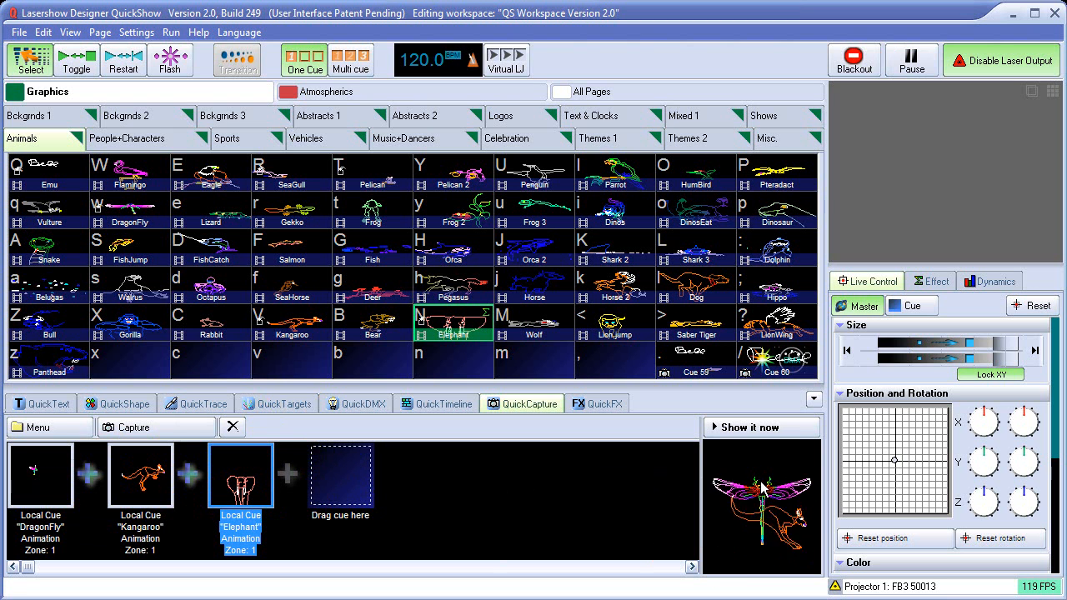
- Place the combined capture in the empty Animals cell just before Cue 59 and select it there
drag(778, 527, 605, 369)
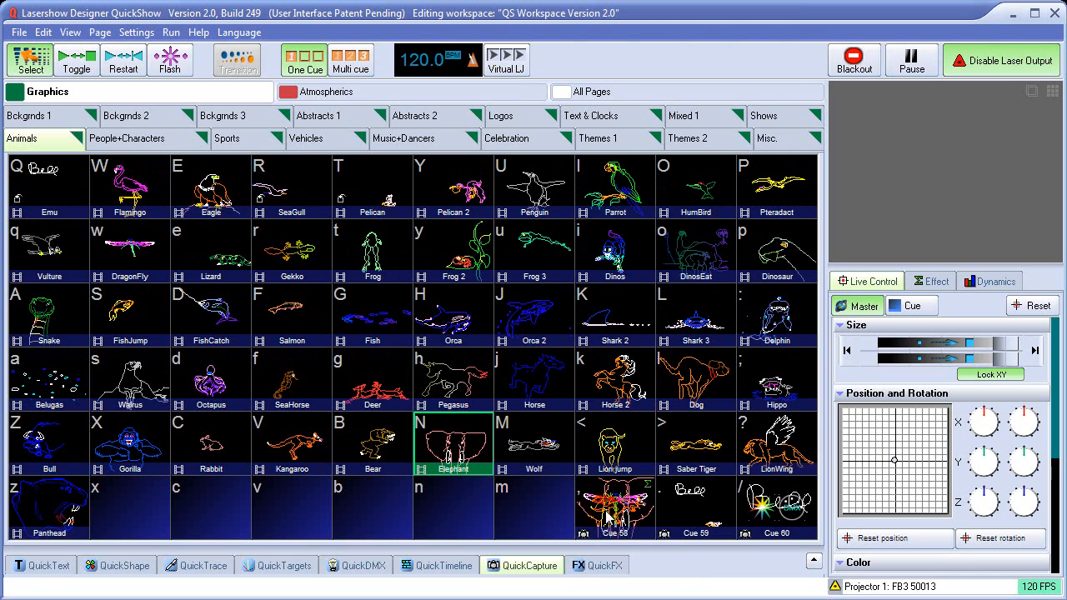
click(615, 516)
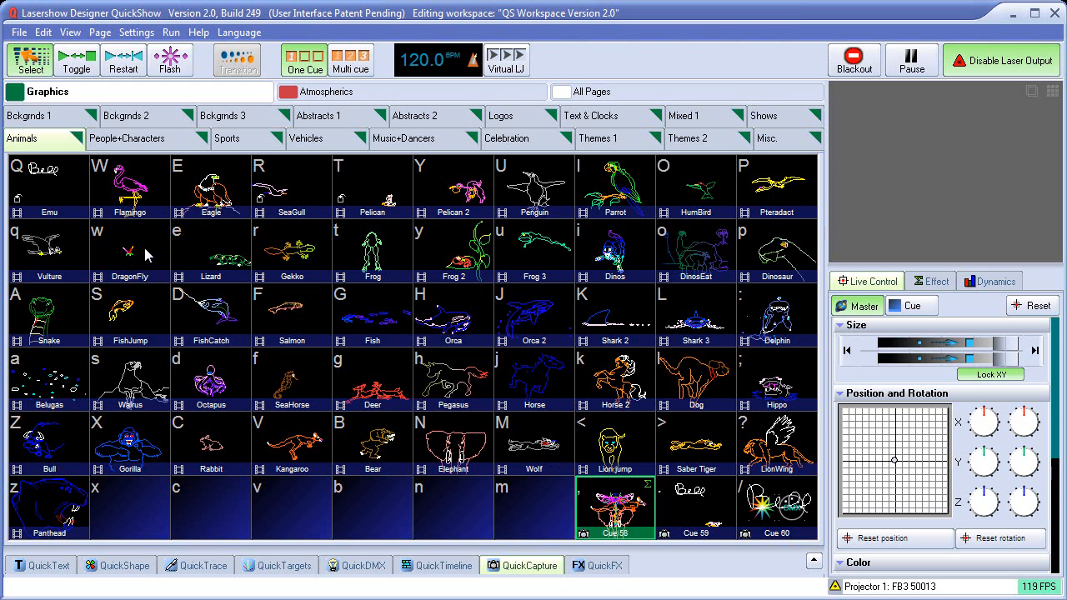
- Edit the DragonFly cue's animation, replacing its frames with the numbers 1, 2 and 3 drawn freehand, and accept the change
click(516, 565)
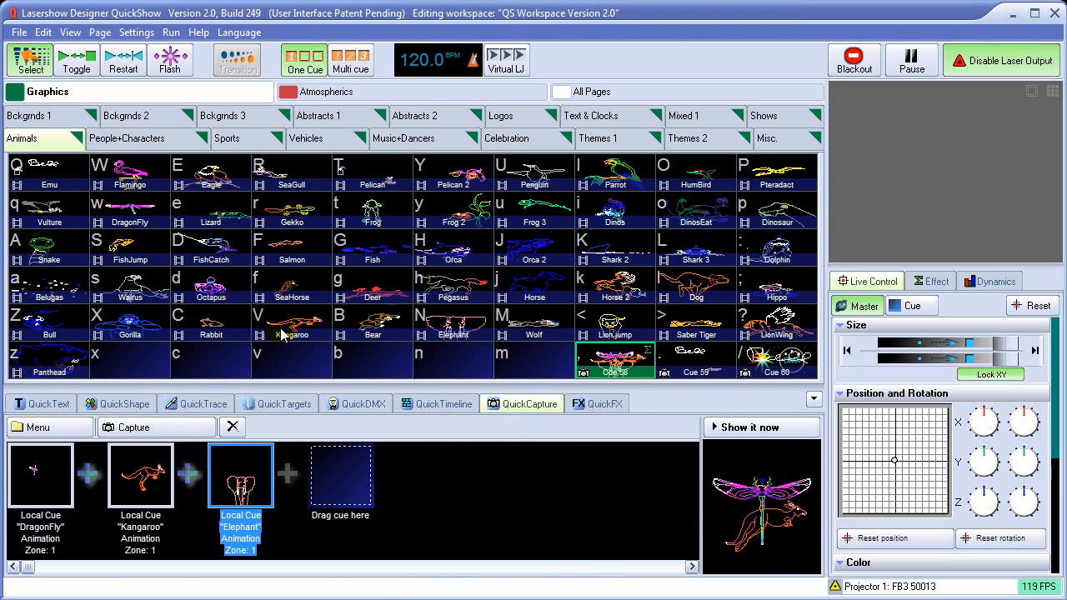
click(129, 215)
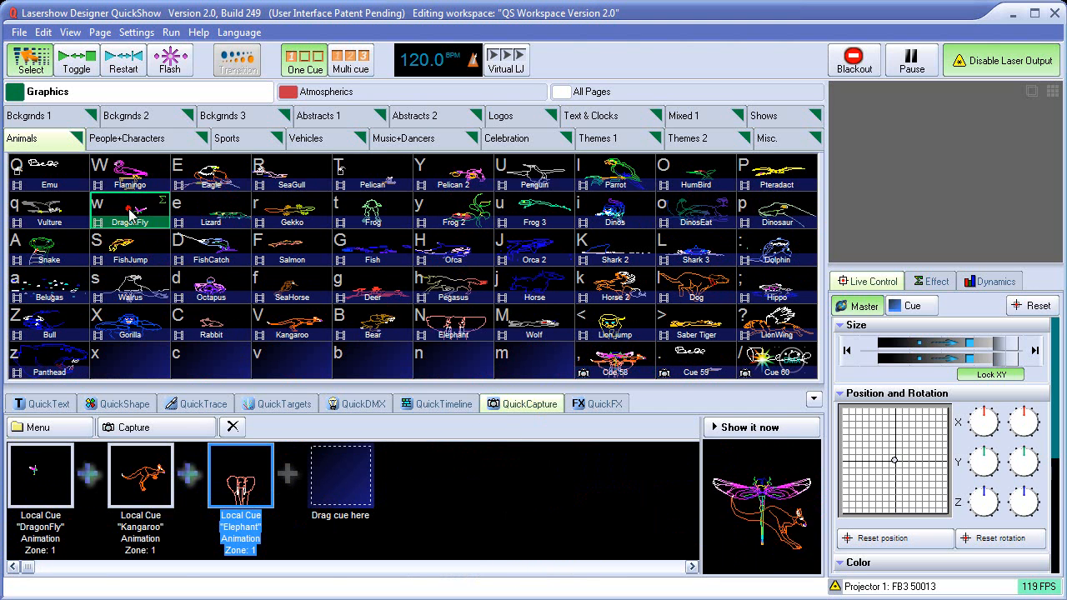
right_click(130, 215)
click(196, 255)
click(139, 57)
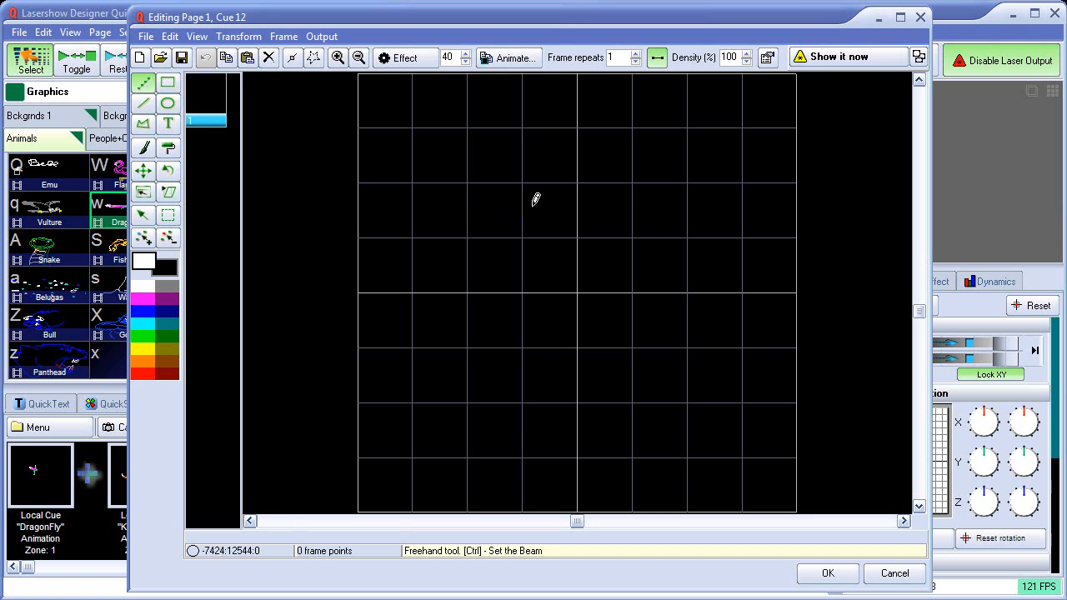
mouse_move(380, 171)
mouse_down()
mouse_move(436, 156)
mouse_move(395, 323)
mouse_move(369, 331)
mouse_up()
mouse_move(511, 164)
mouse_down()
mouse_move(572, 353)
mouse_move(628, 340)
mouse_up()
mouse_move(721, 161)
mouse_down()
mouse_move(739, 285)
mouse_move(686, 290)
mouse_move(738, 286)
mouse_move(740, 371)
mouse_move(677, 350)
mouse_up()
click(823, 572)
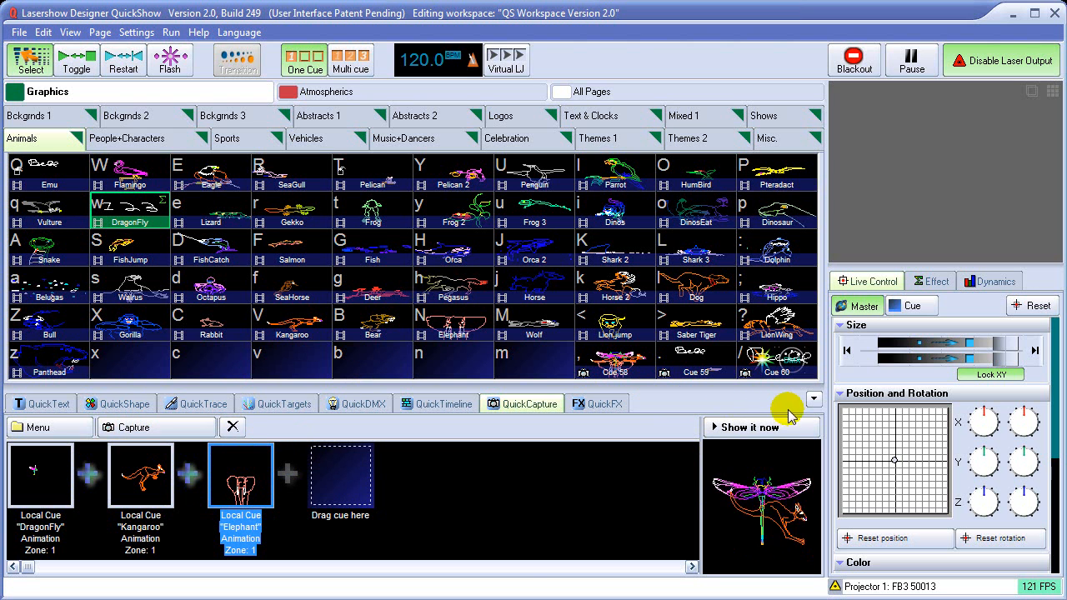
- Compare the edited DragonFly cue with Cue 58 and with the local cues in its capture
click(813, 398)
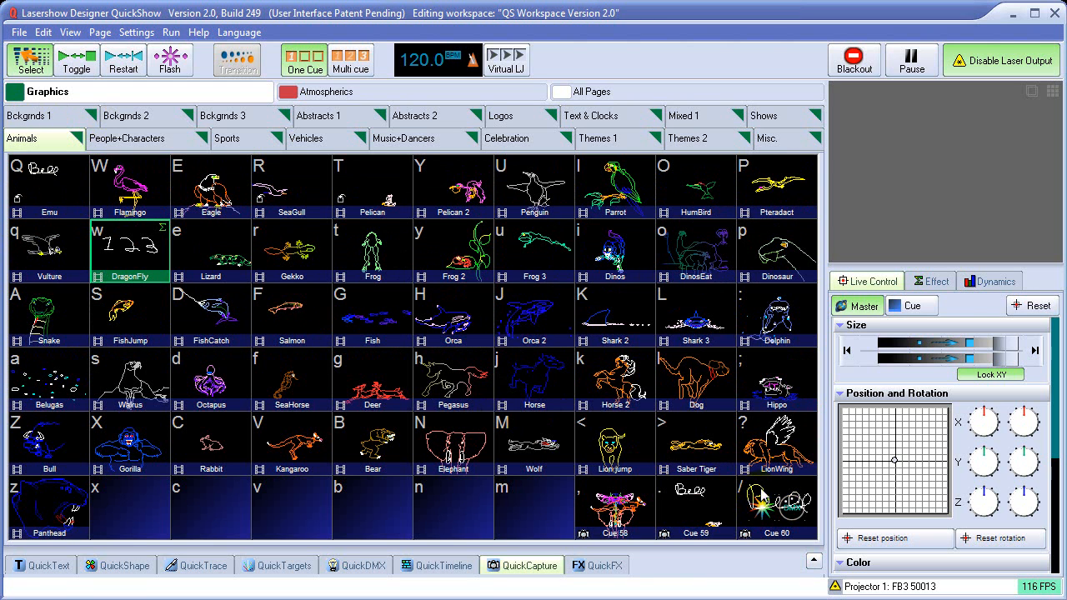
click(531, 566)
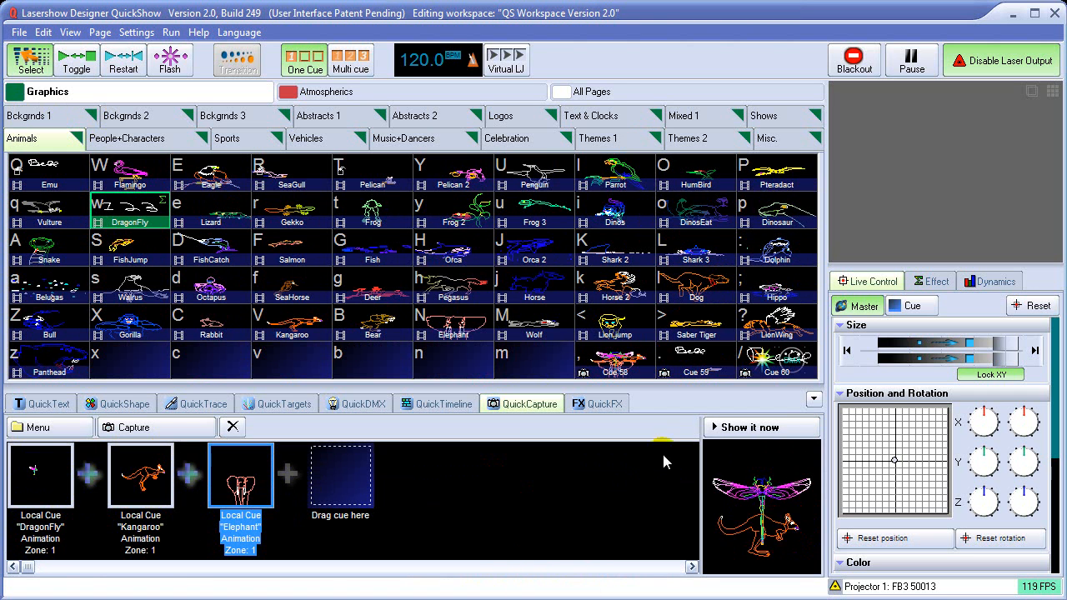
click(812, 399)
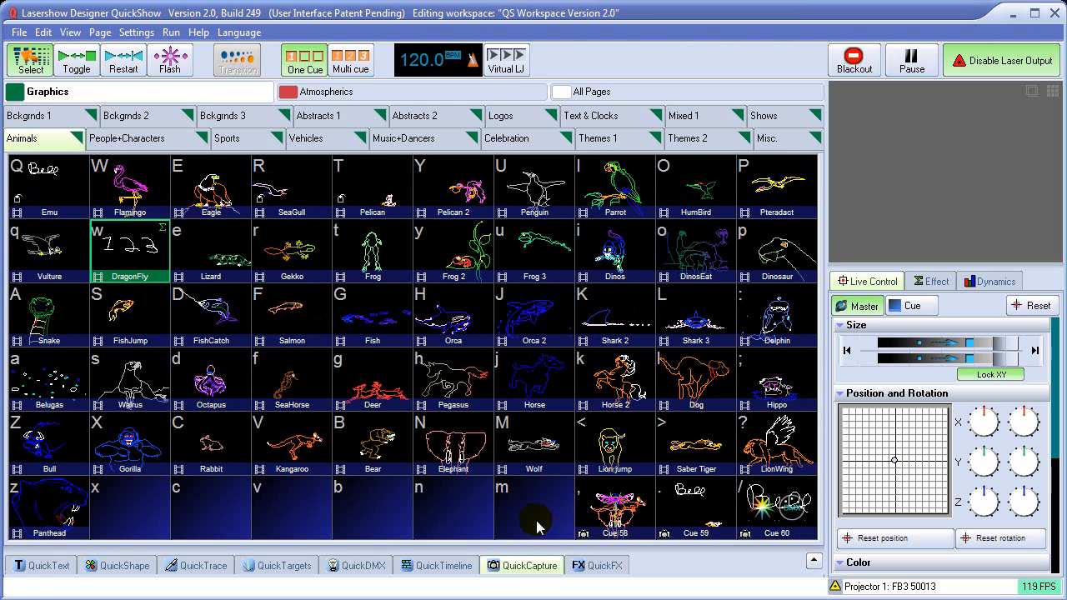
- Black out the output and play the Flamingo and Frog cues together in Multi cue mode
click(853, 65)
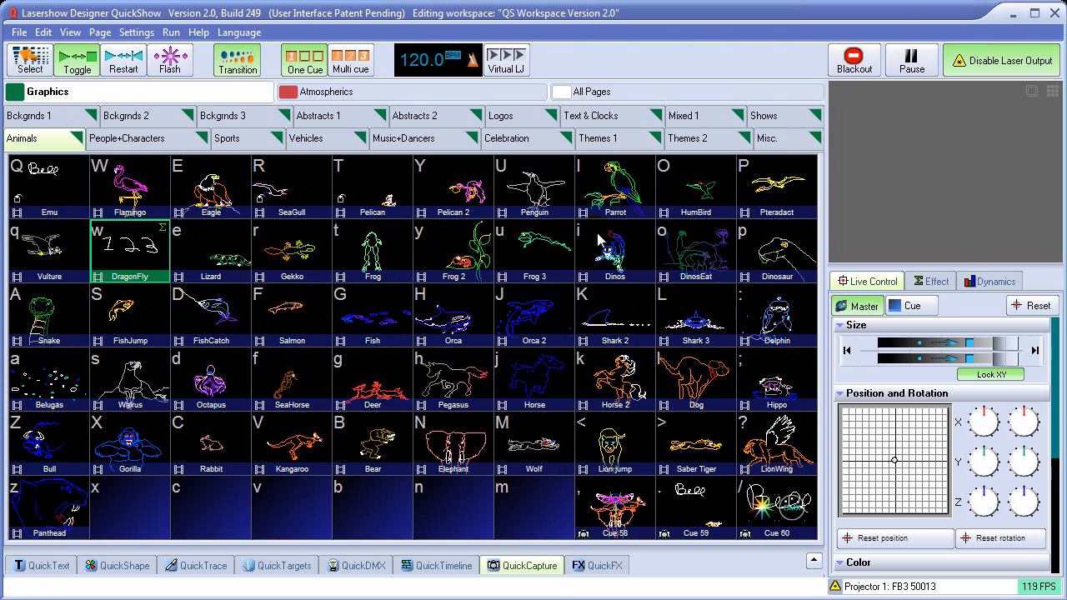
click(133, 190)
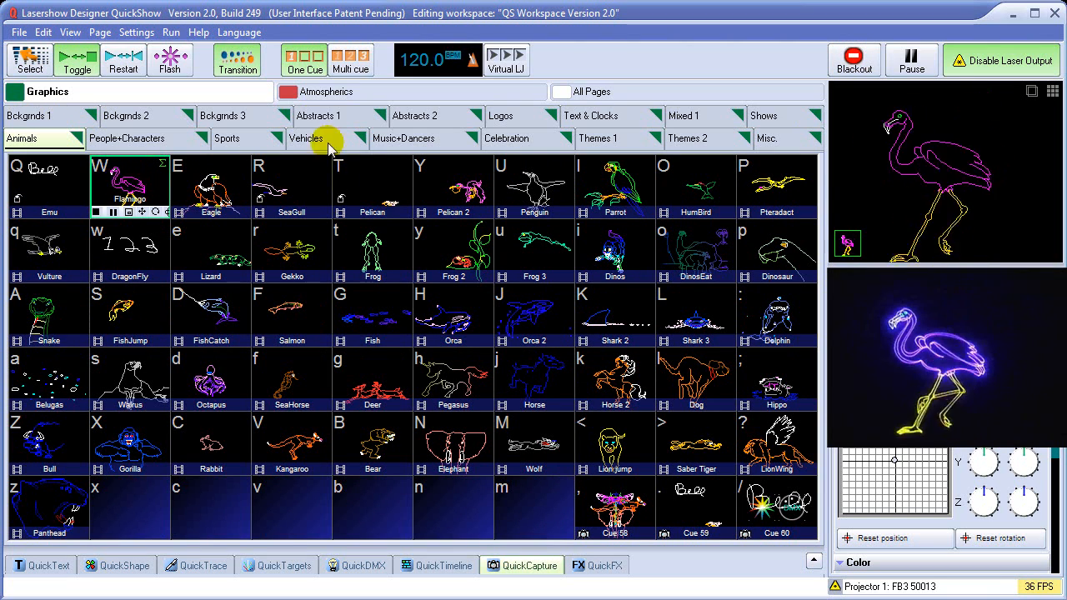
click(350, 58)
click(372, 255)
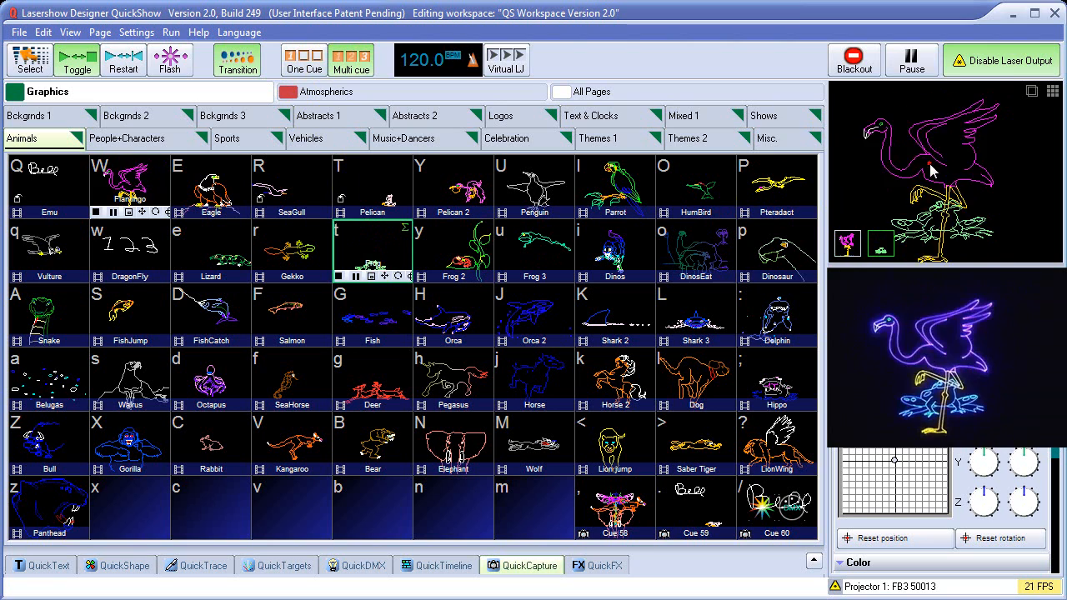
- Capture the playing Flamingo and Frog cues into the empty Animals cell just before Cue 58, and black out the output
click(547, 512)
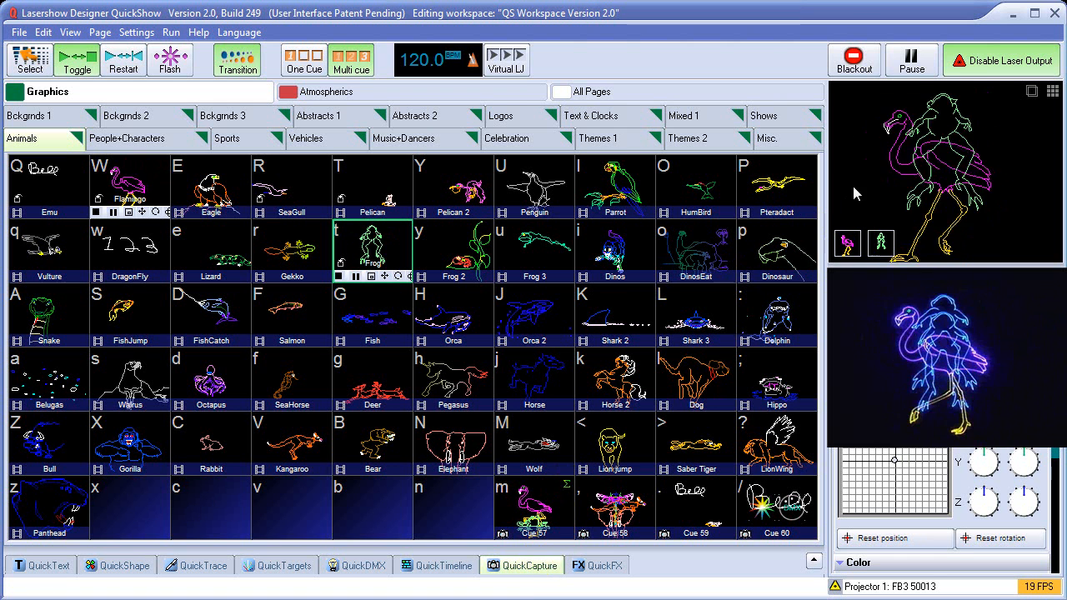
click(859, 67)
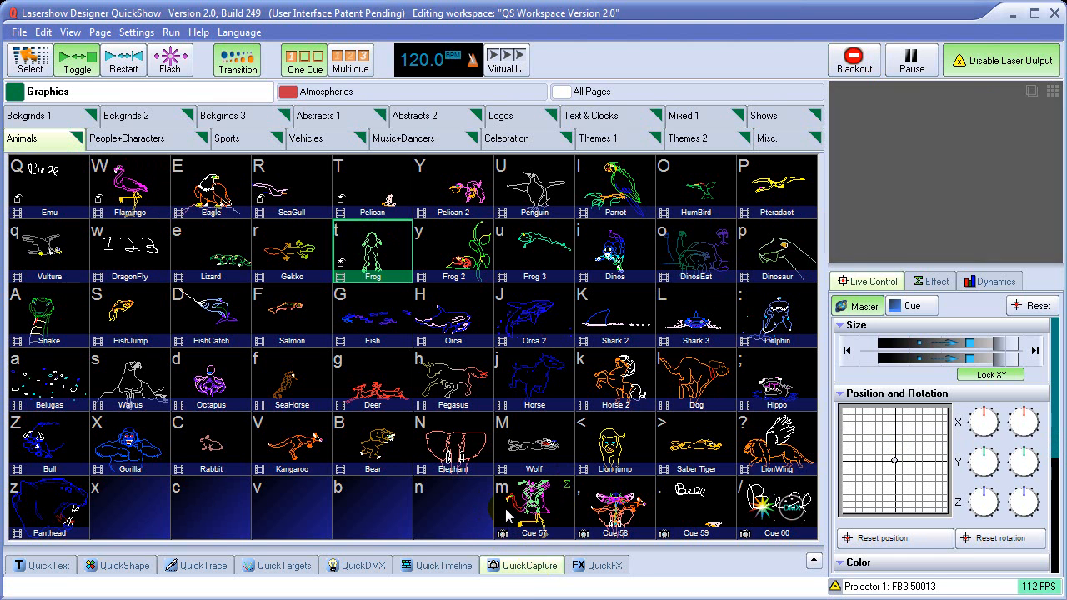
- Play and stop the DMX cue on the Bckgrnds 1 page, and return to the Animals page
click(58, 124)
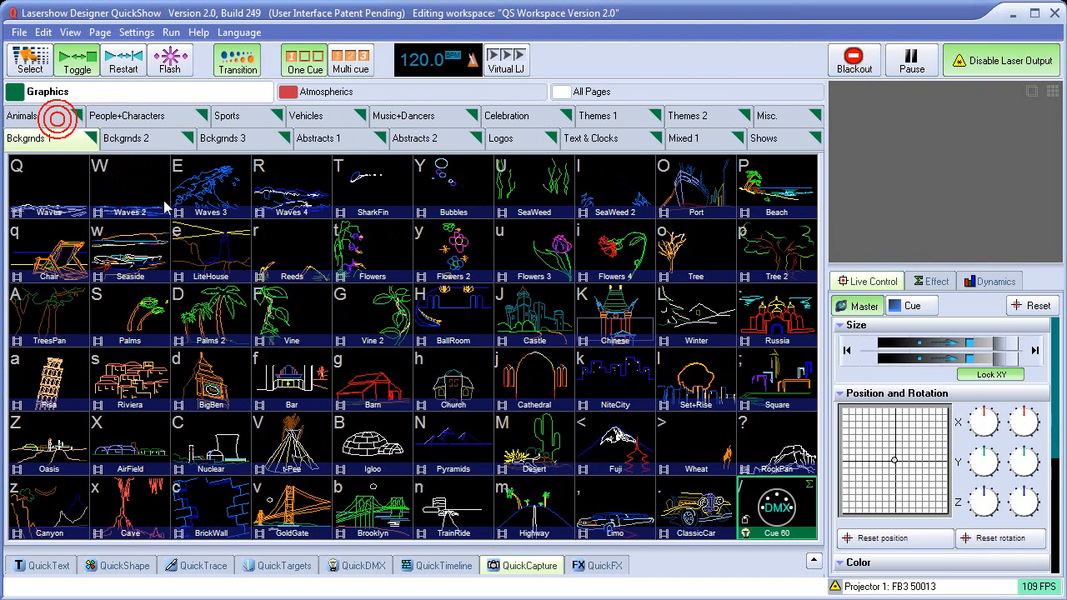
click(772, 510)
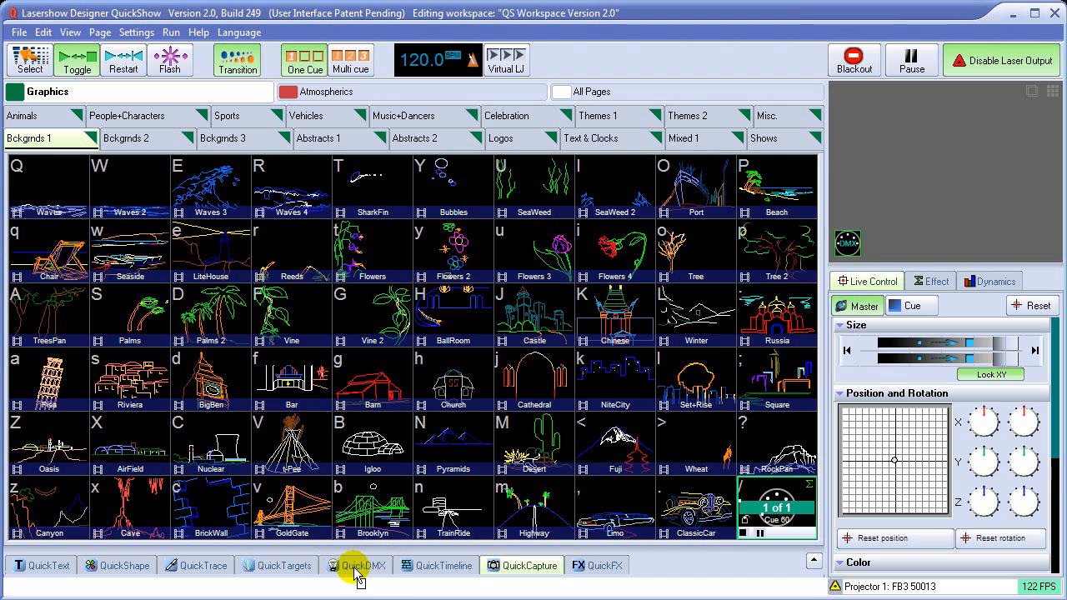
click(777, 505)
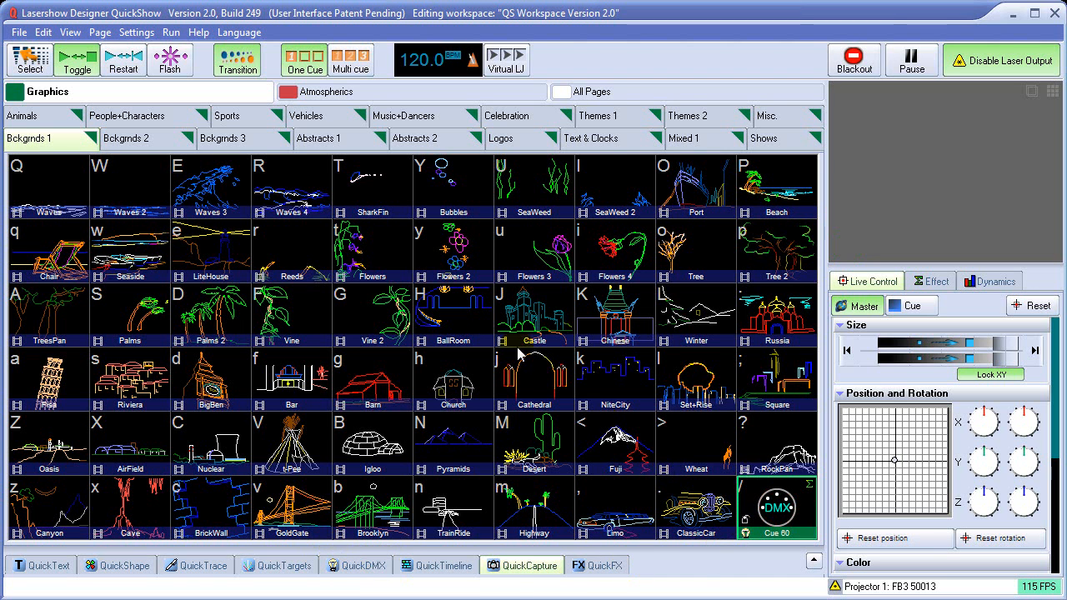
click(50, 117)
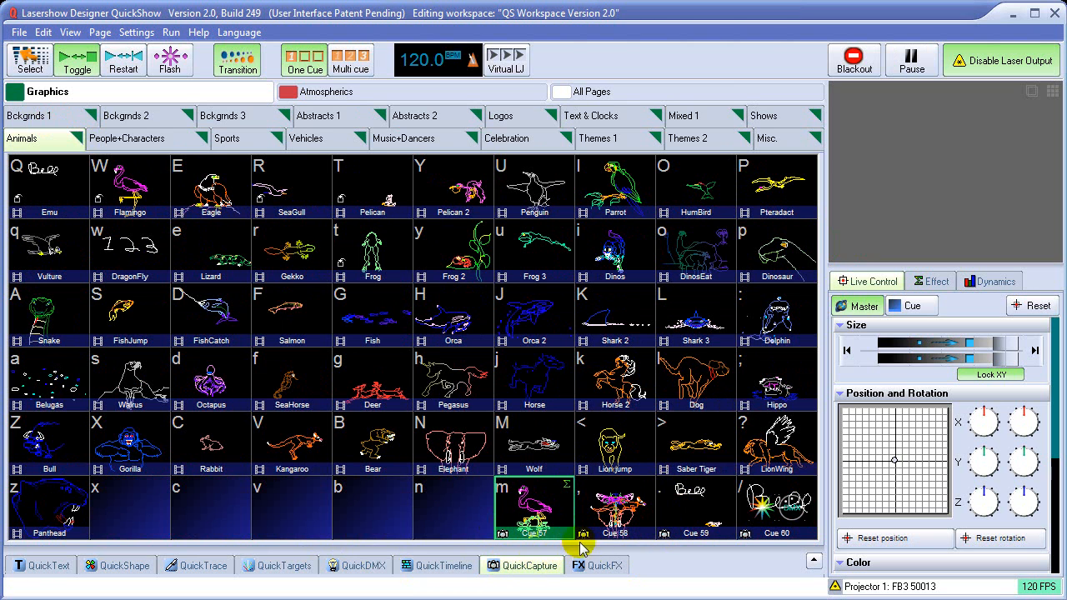
- Play Cue 60 on the Animals page and convert the Emu cue in its capture to a local cue
click(790, 507)
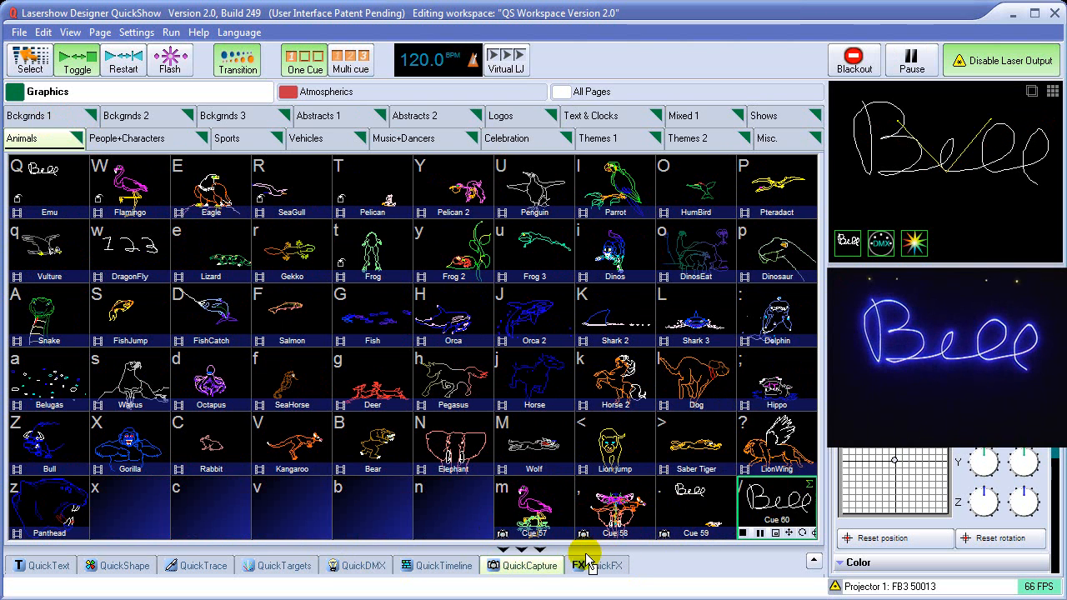
click(526, 575)
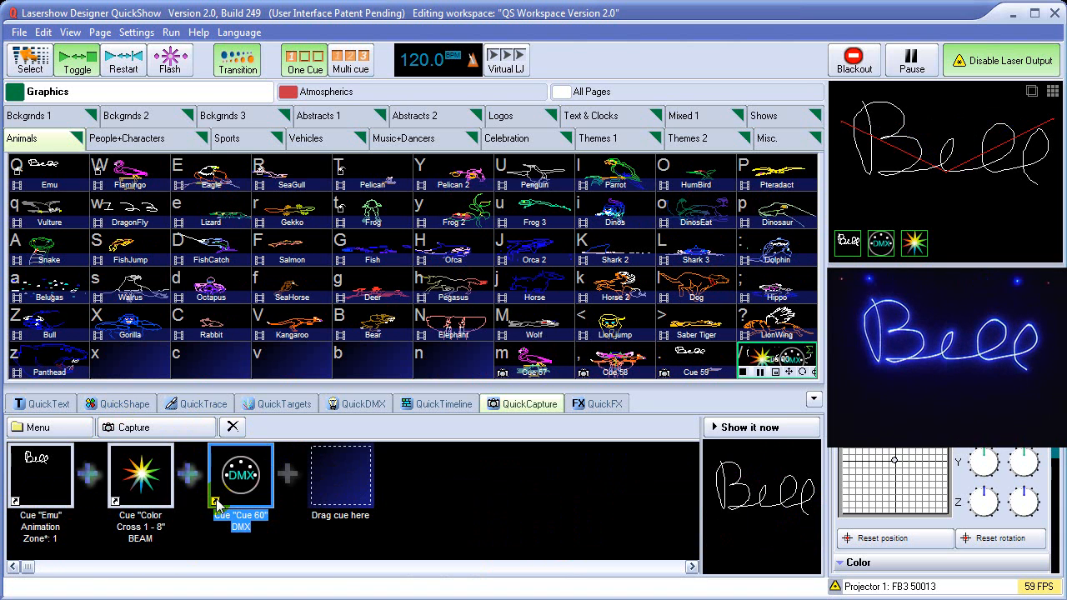
right_click(44, 477)
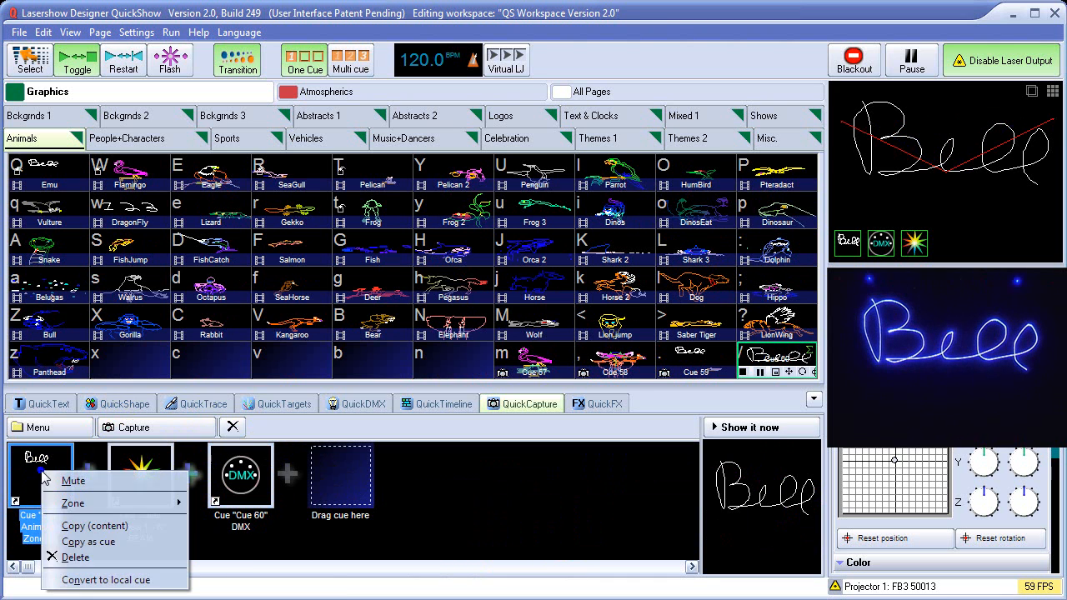
click(87, 584)
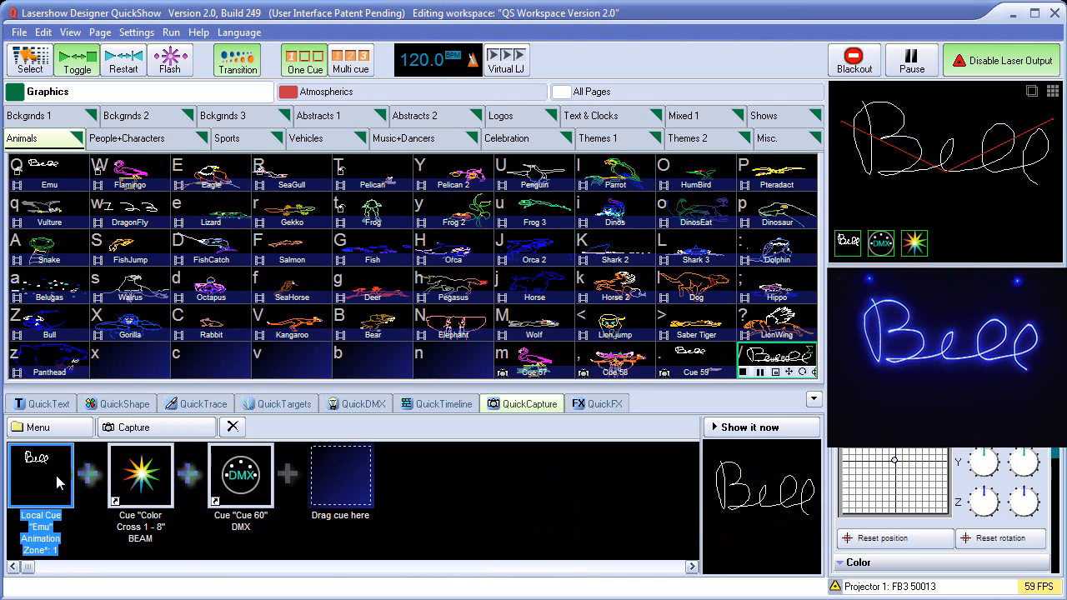
- Compare the zone options of the local Emu cue in the capture with the original Emu cue's projection zones
right_click(34, 464)
mouse_move(63, 497)
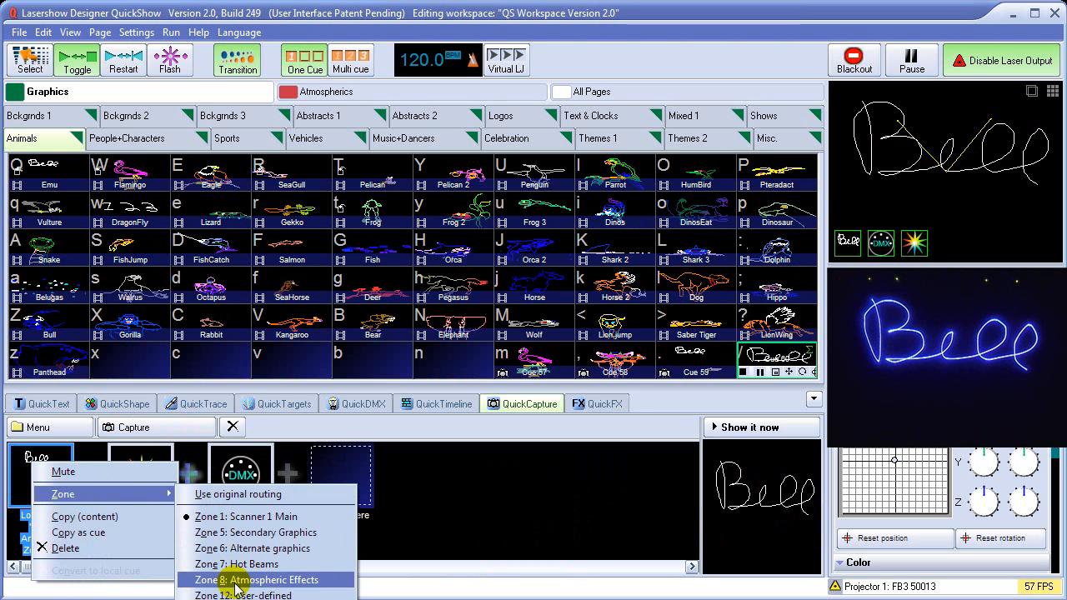
click(225, 516)
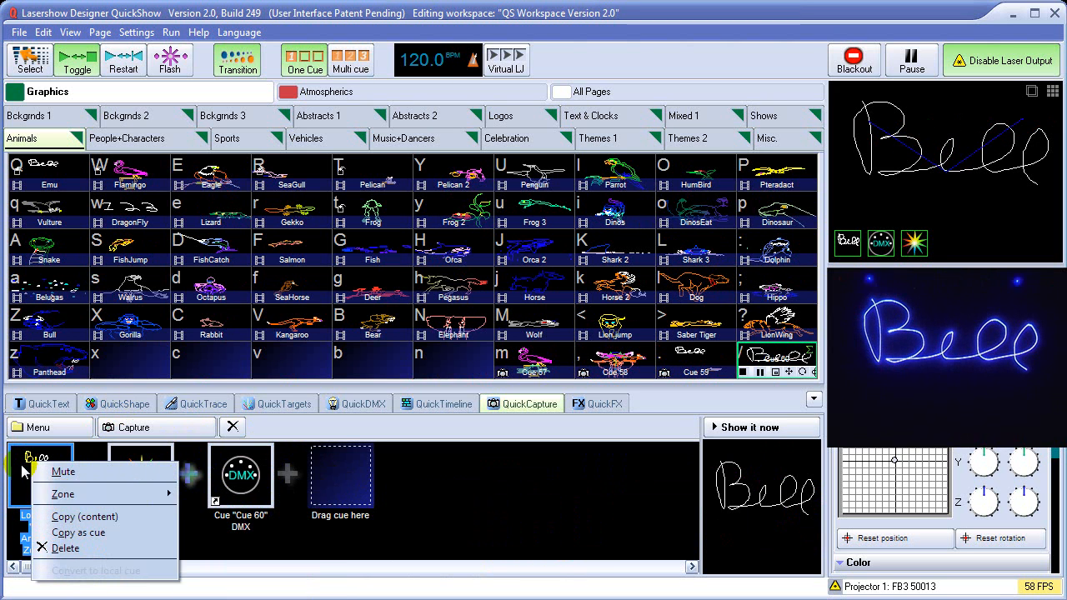
right_click(35, 177)
click(90, 315)
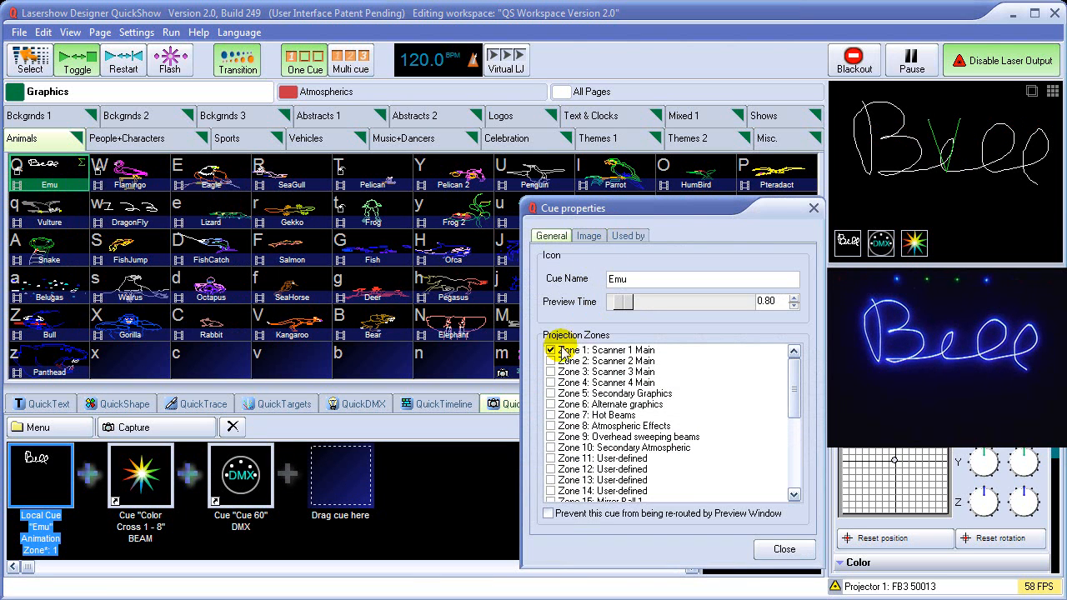
click(783, 549)
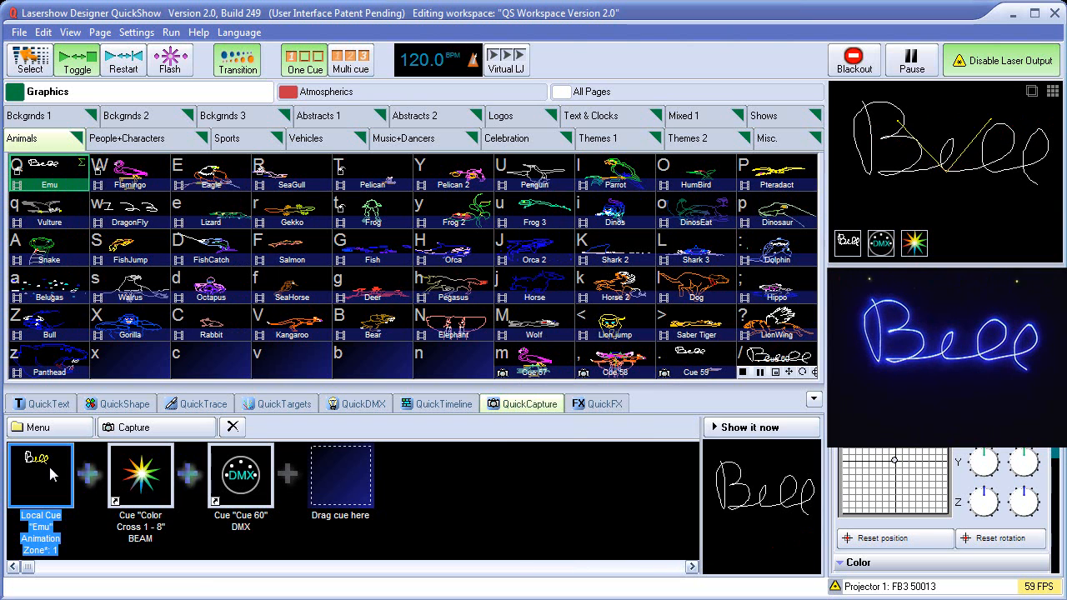
right_click(50, 468)
mouse_move(76, 504)
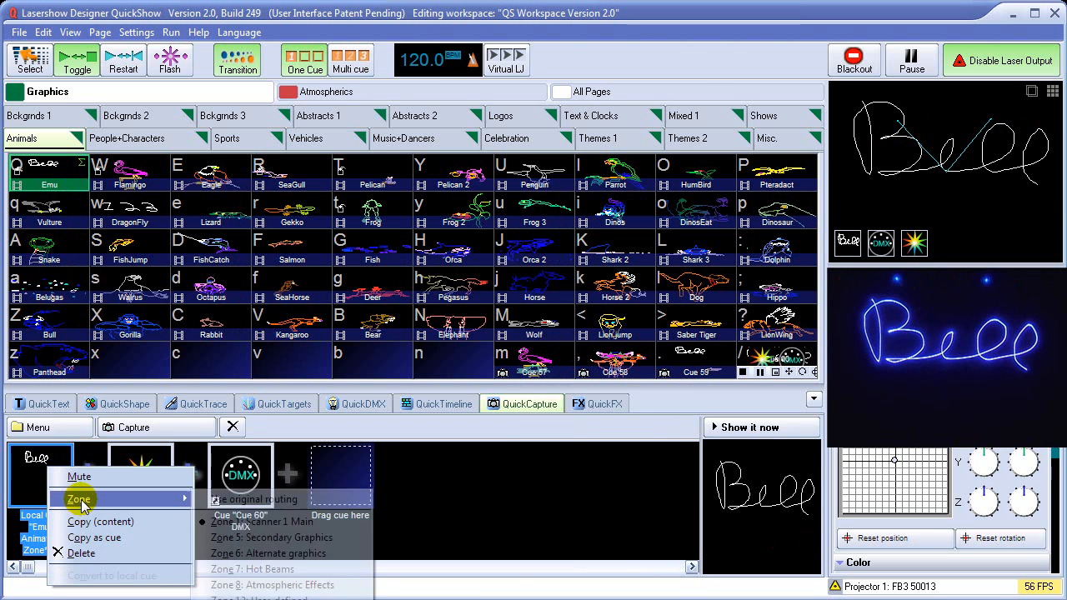
click(27, 477)
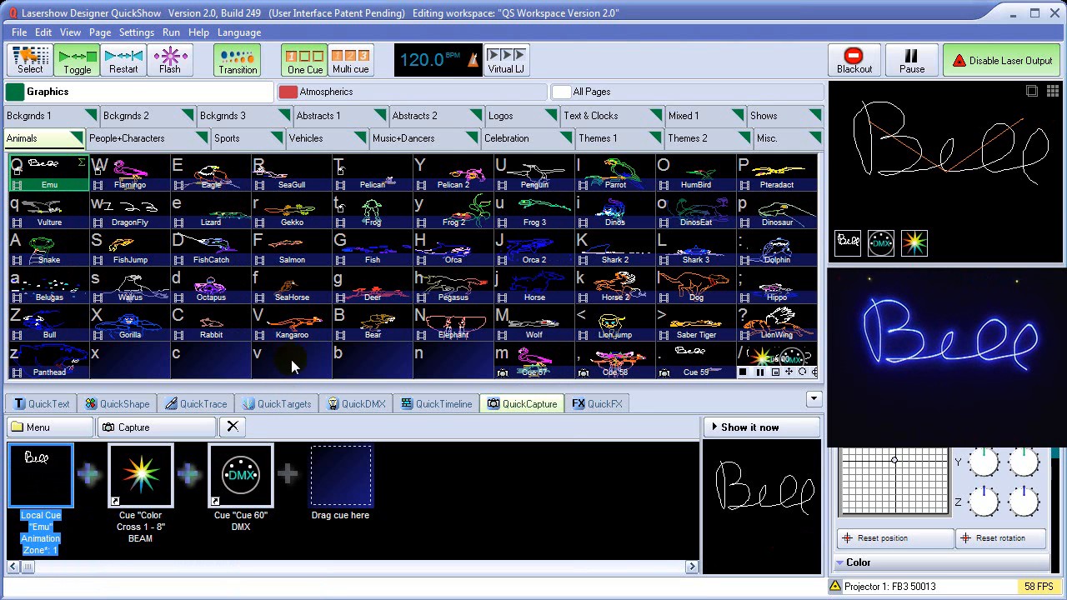
- Add the Kangaroo cue to Cue 60's capture after the DMX cue, black out the output and review the captured cues
click(30, 58)
drag(288, 324, 370, 495)
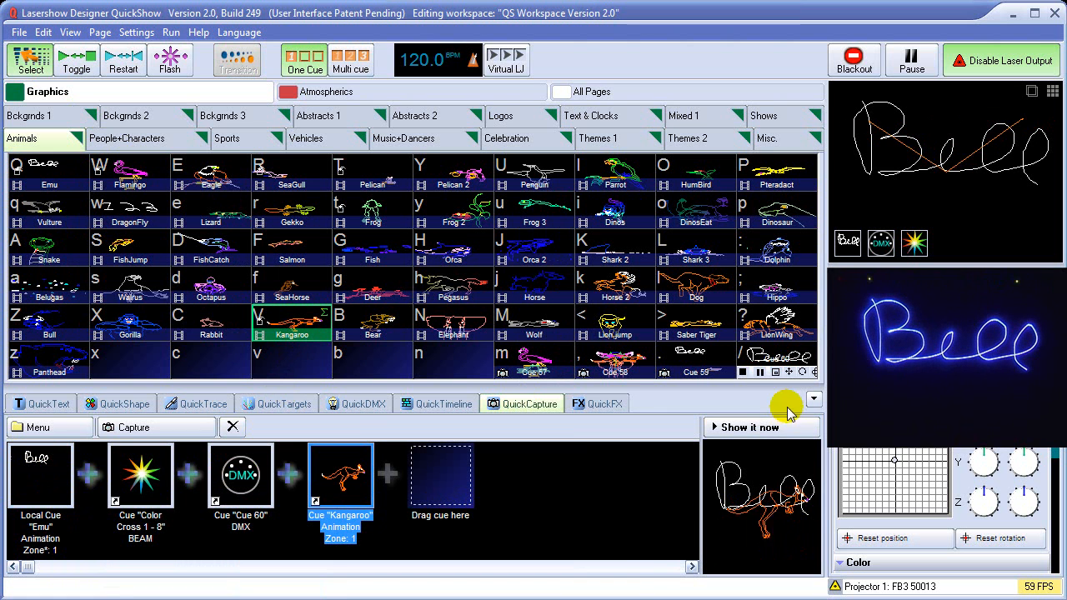
click(853, 63)
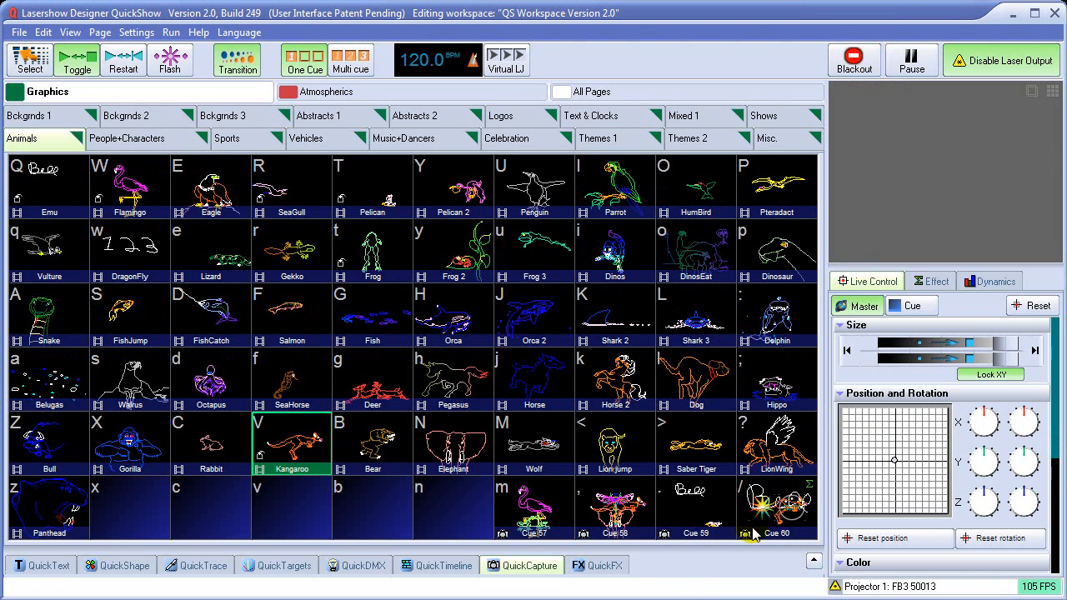
click(532, 567)
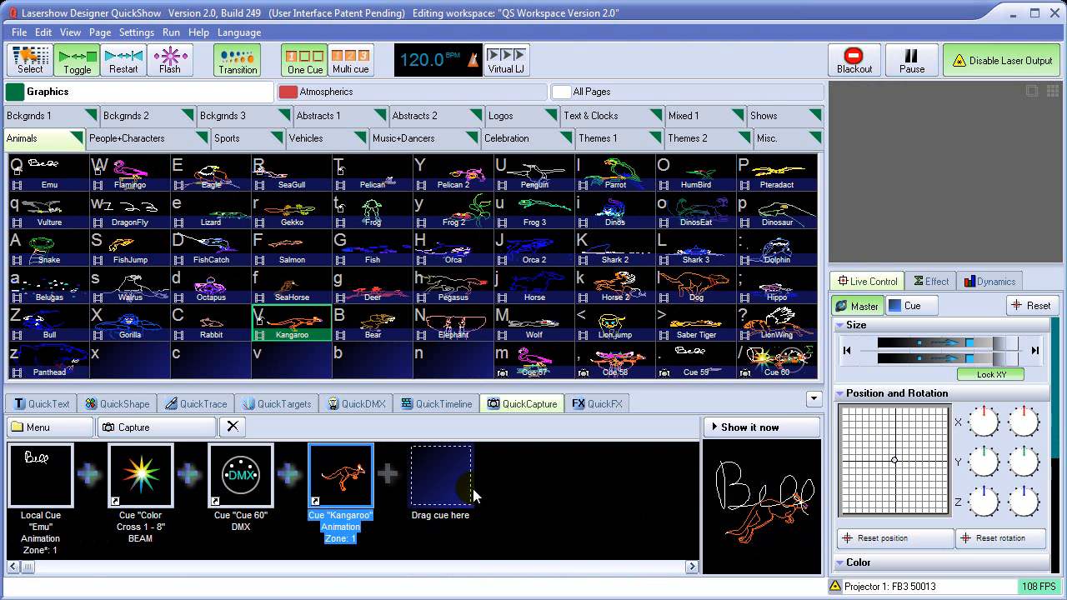
click(813, 399)
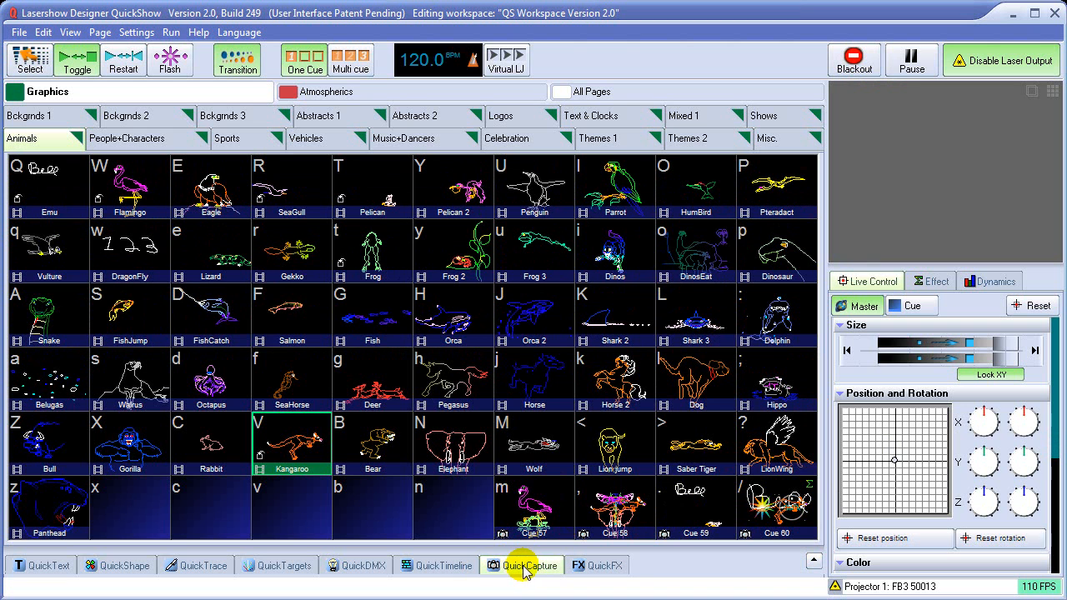
- Preview Cues 05, 04, 14, 15 and 16 on the Mixed 1 page of Atmospherics, and black out the output
click(371, 93)
click(382, 119)
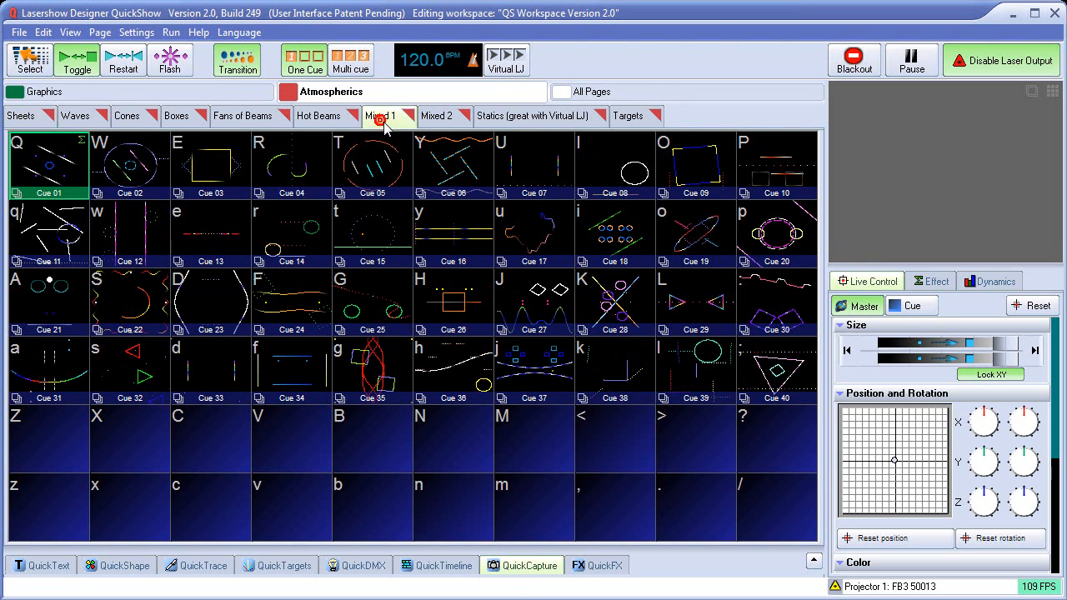
click(361, 182)
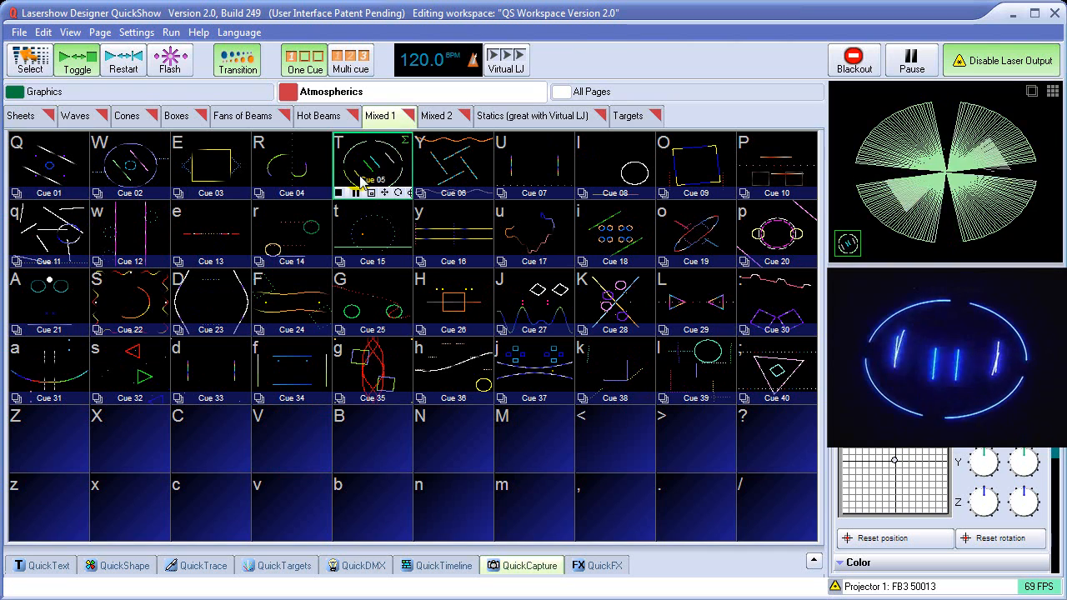
click(298, 175)
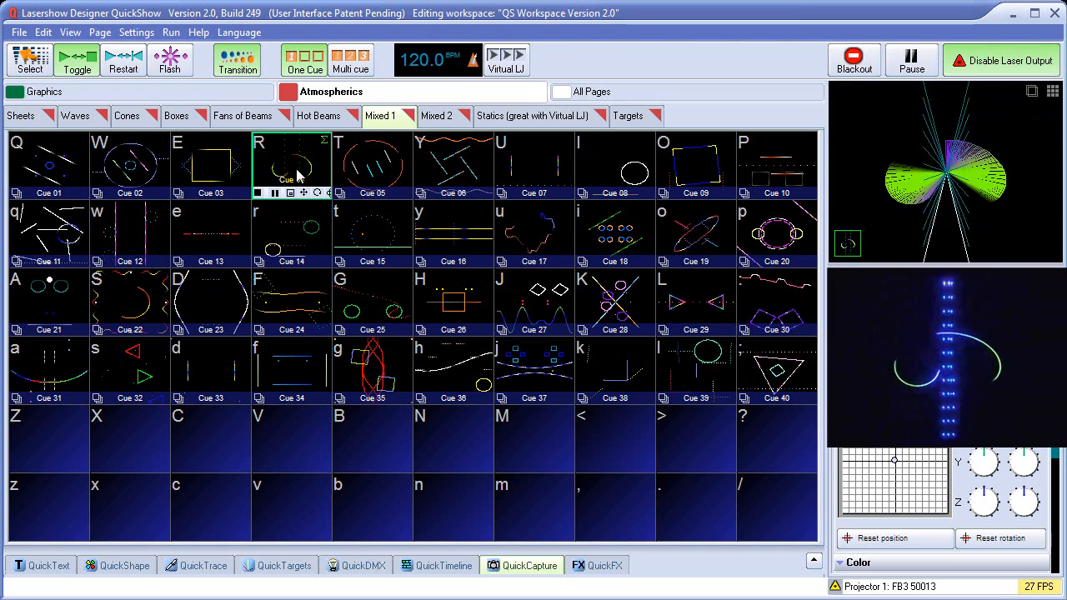
click(302, 240)
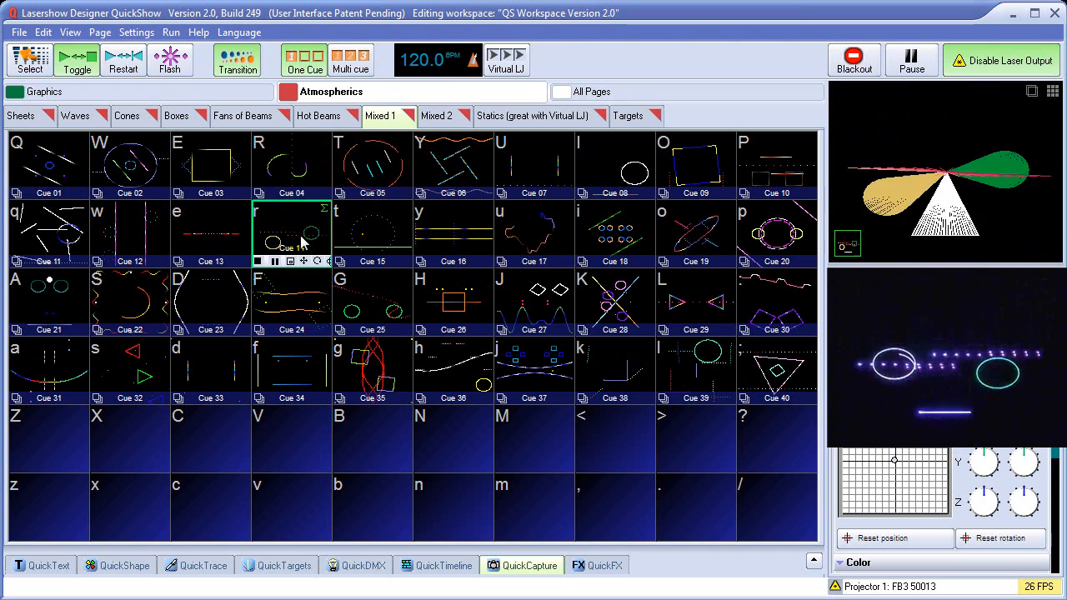
click(381, 241)
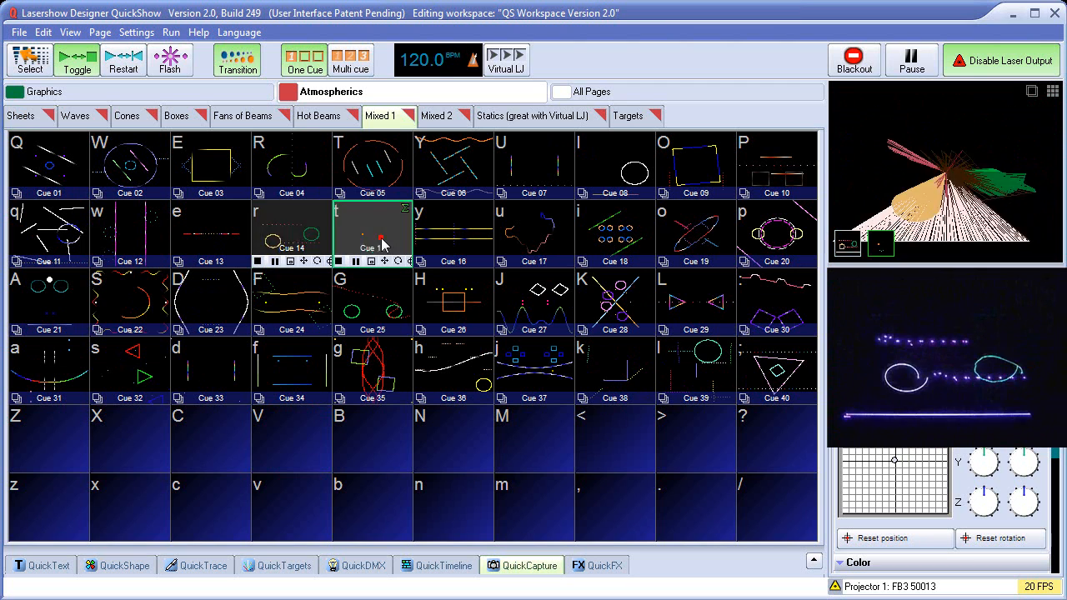
click(467, 233)
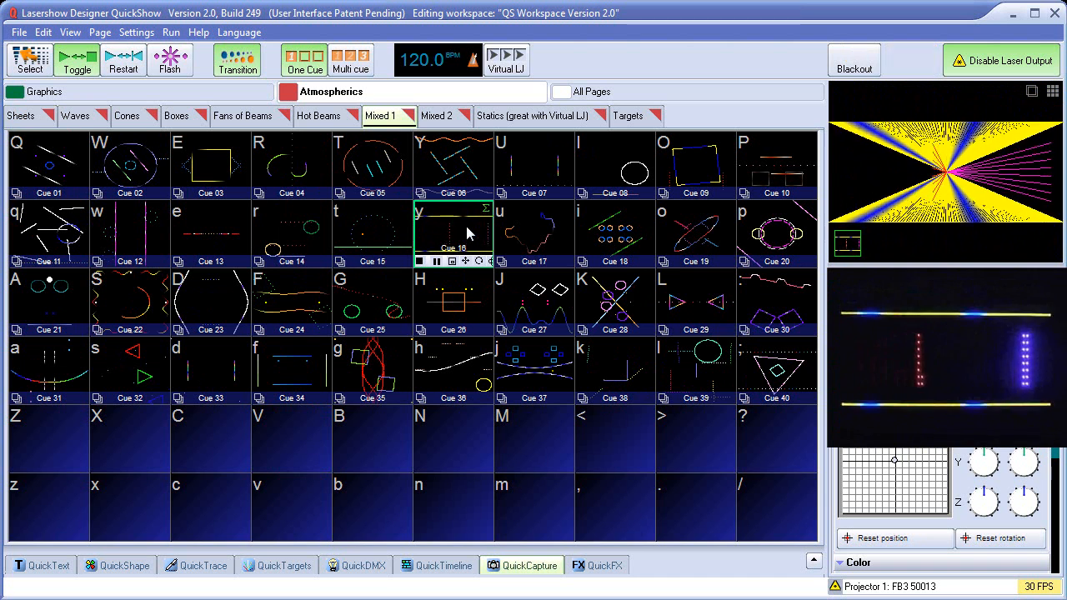
click(855, 63)
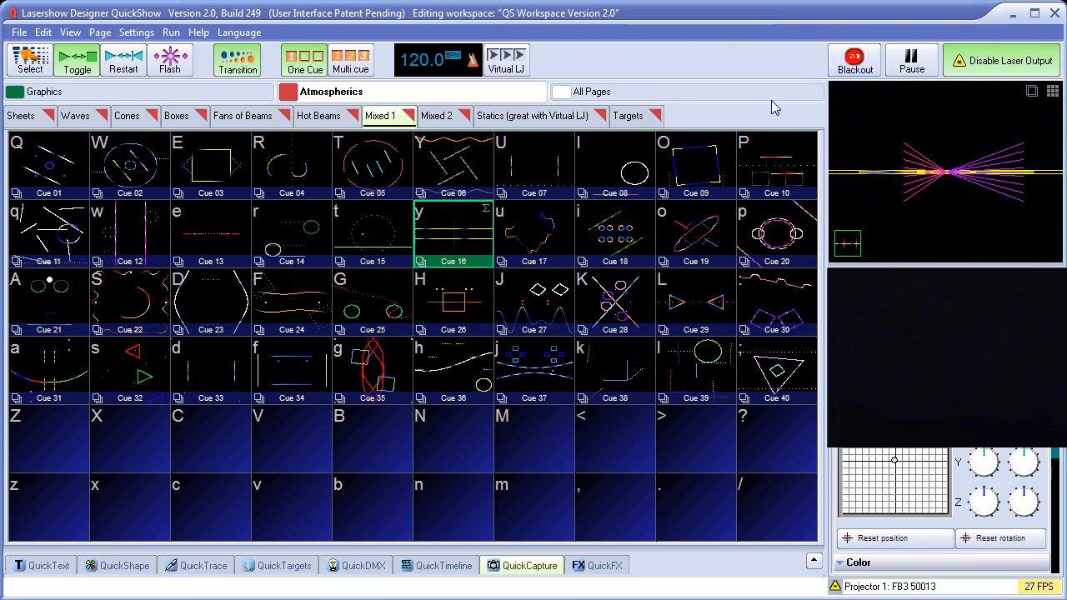
- Play Cue 12 from the Waves page together with Cue 03 from the Fans of Beams page in Multi cue mode
click(74, 116)
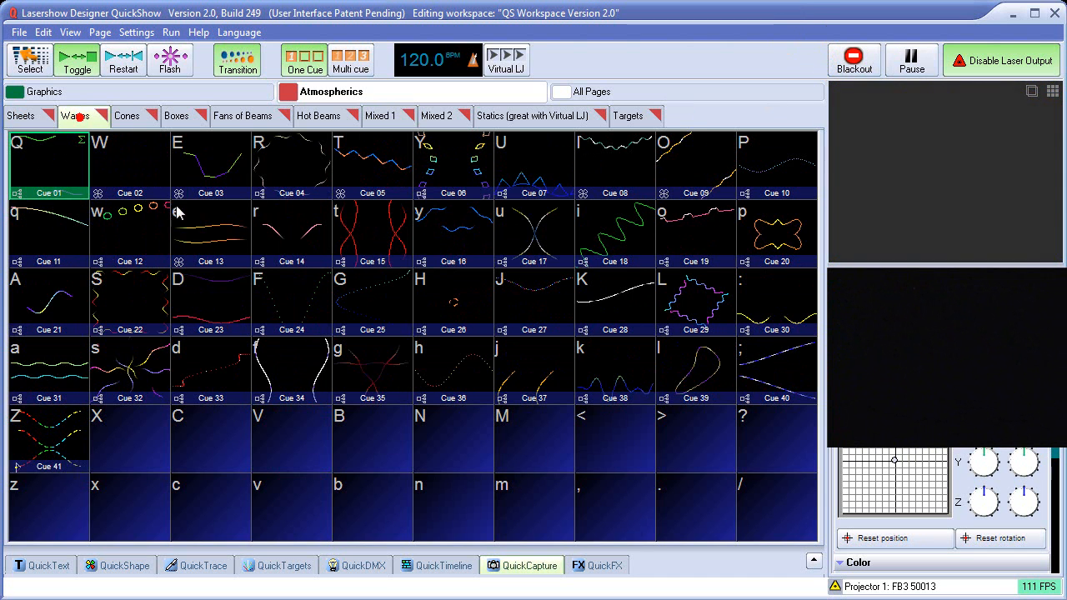
click(142, 233)
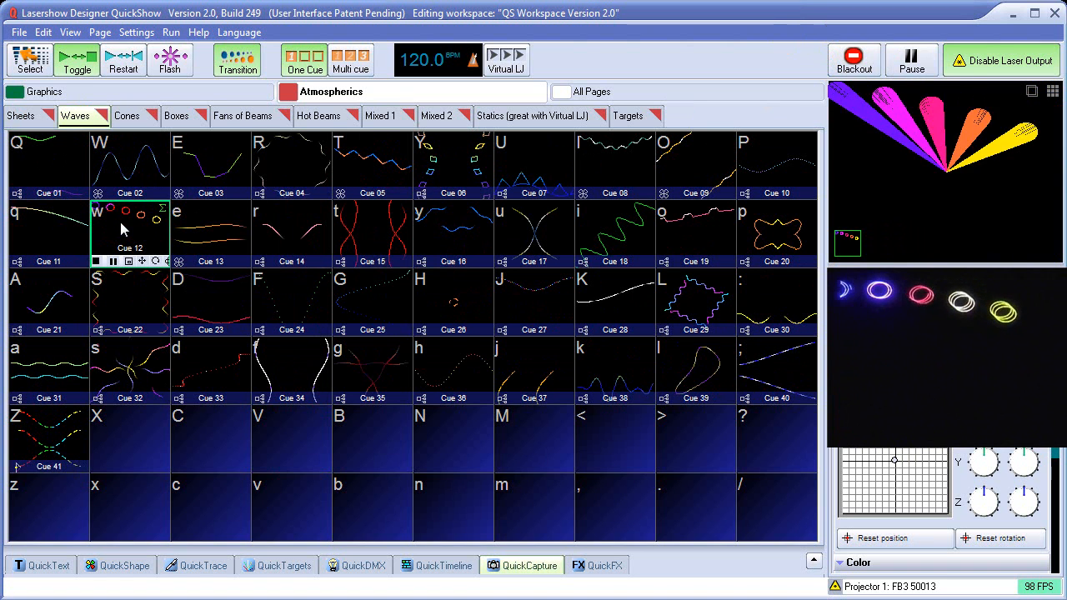
click(354, 66)
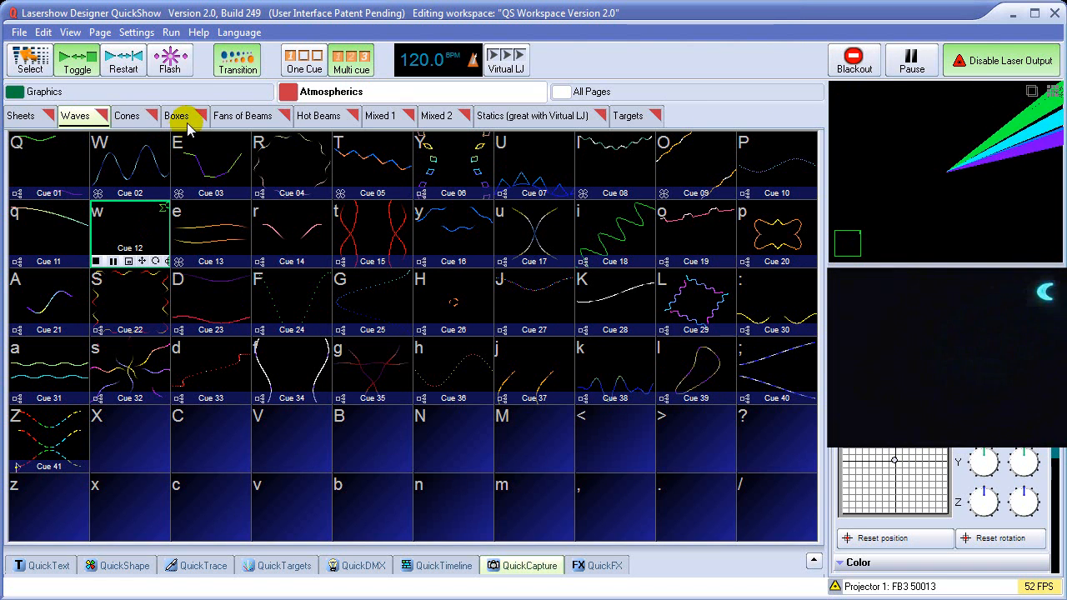
click(245, 116)
click(209, 174)
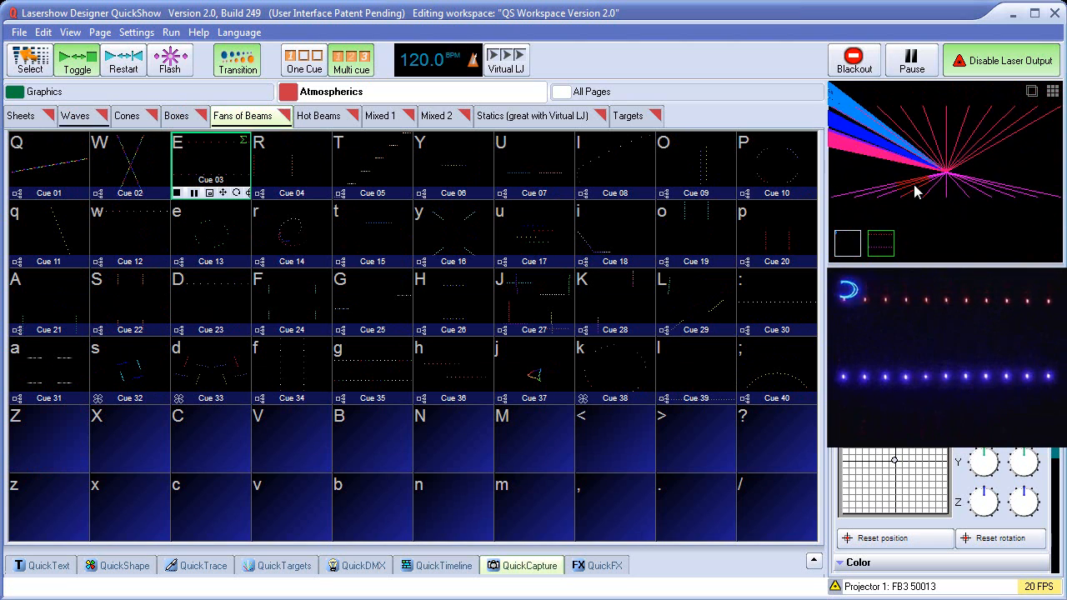
- Capture the playing wave and beam cues into the empty "?" cell of the Fans of Beams page, and black out the output
click(779, 441)
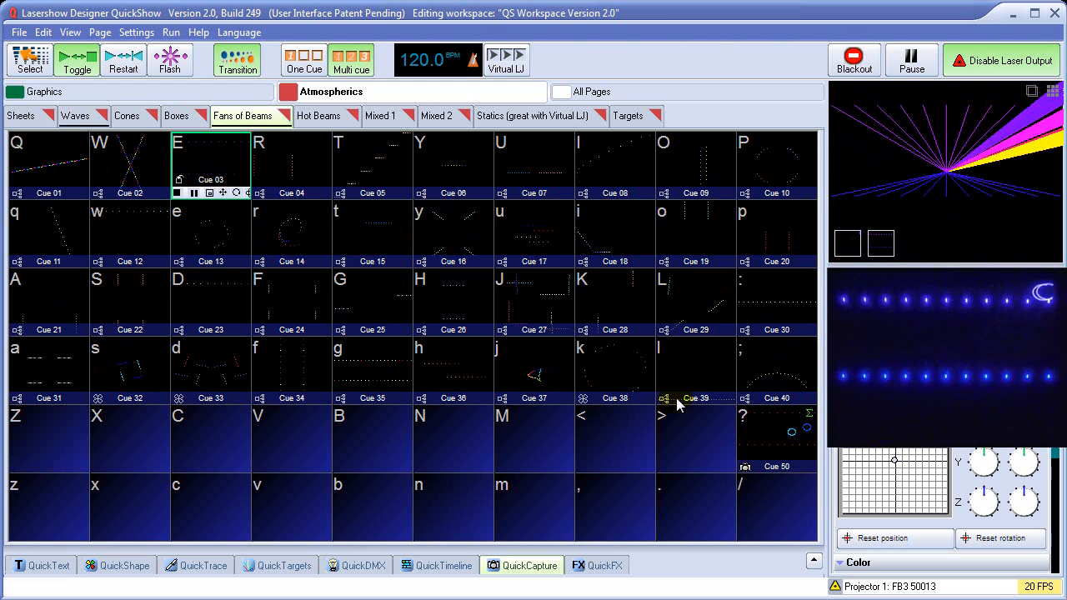
click(381, 117)
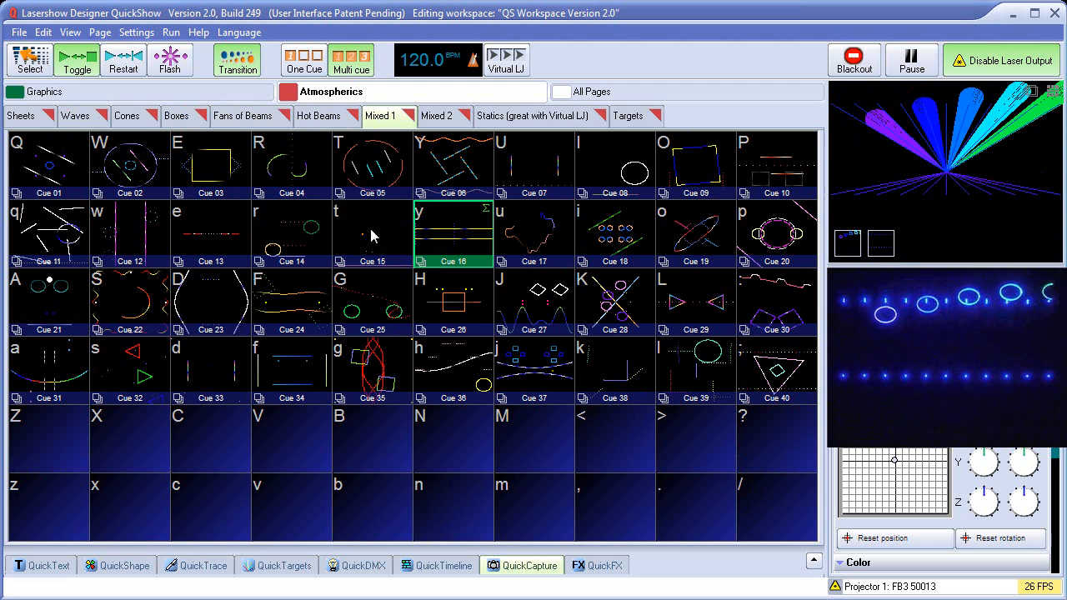
click(853, 59)
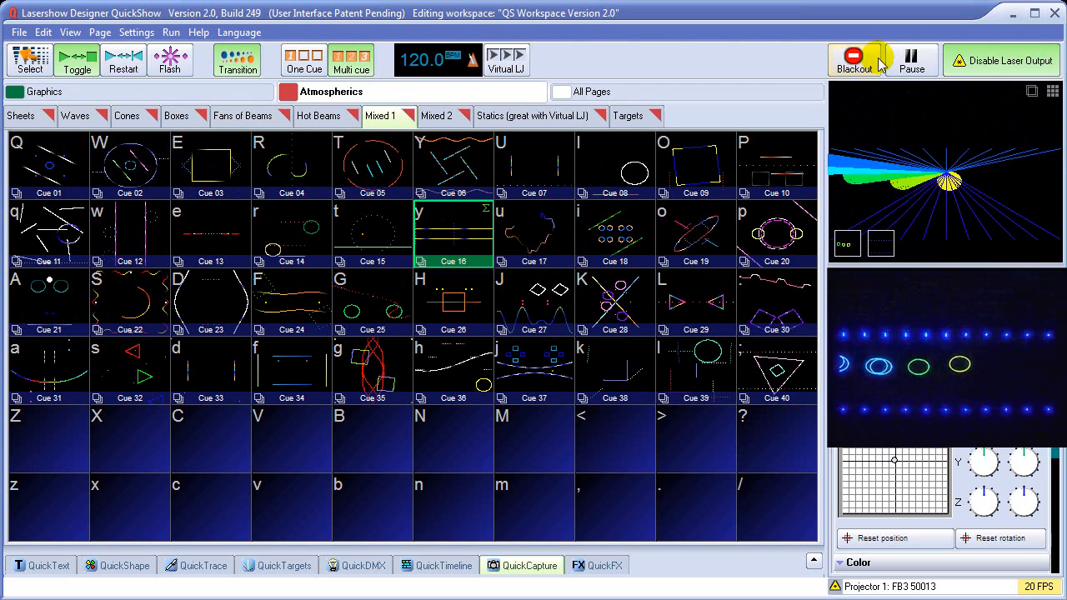
- Preview further Mixed 1 cues one at a time in One Cue mode, including Cues 25, 13, 22, 33, 35 and 37
click(621, 246)
click(613, 296)
click(537, 315)
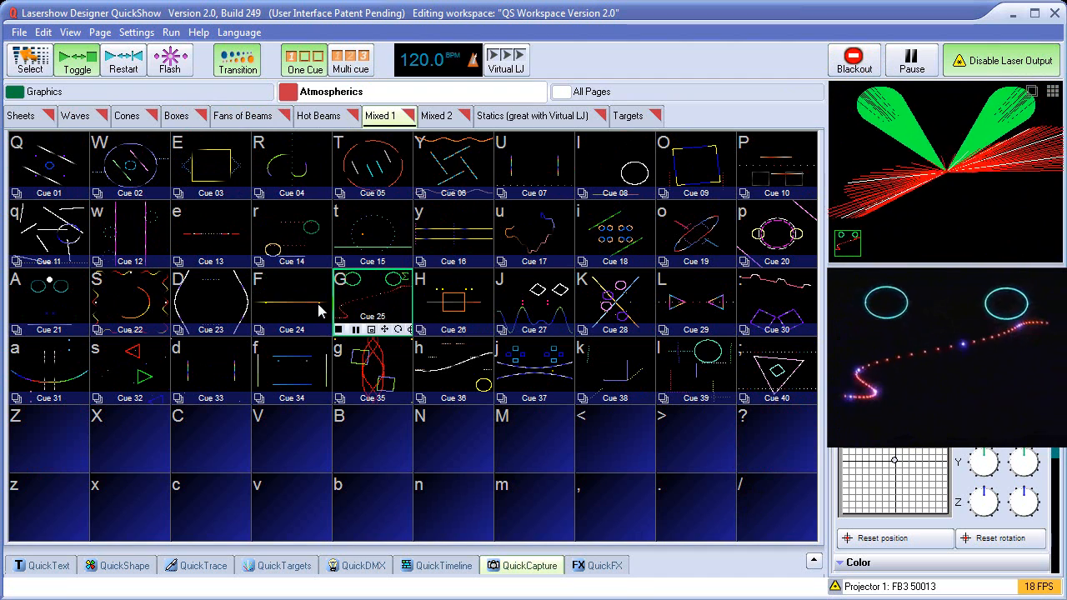
click(223, 243)
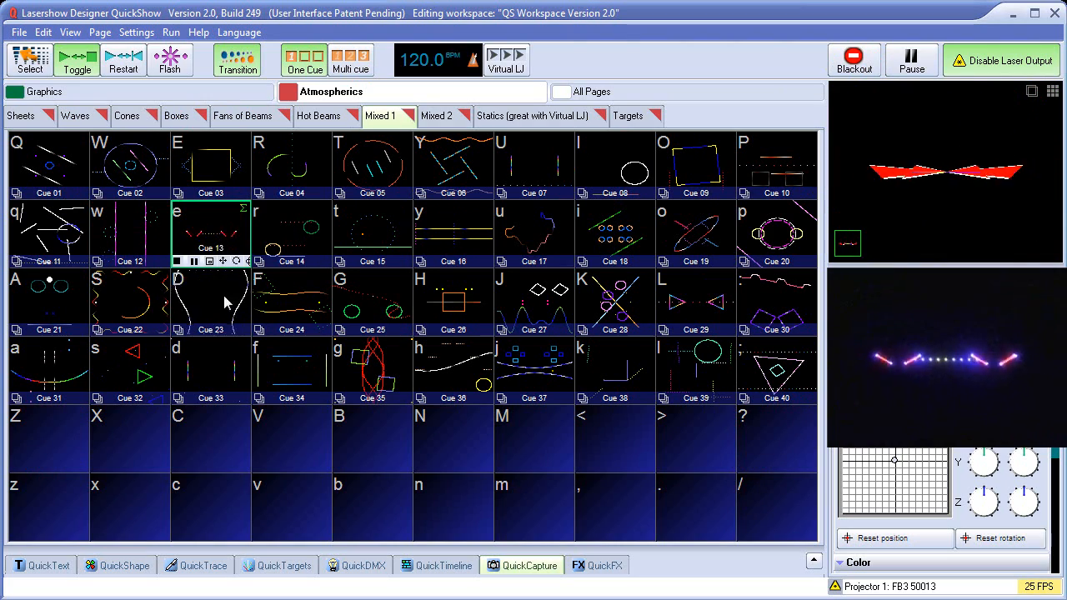
click(146, 302)
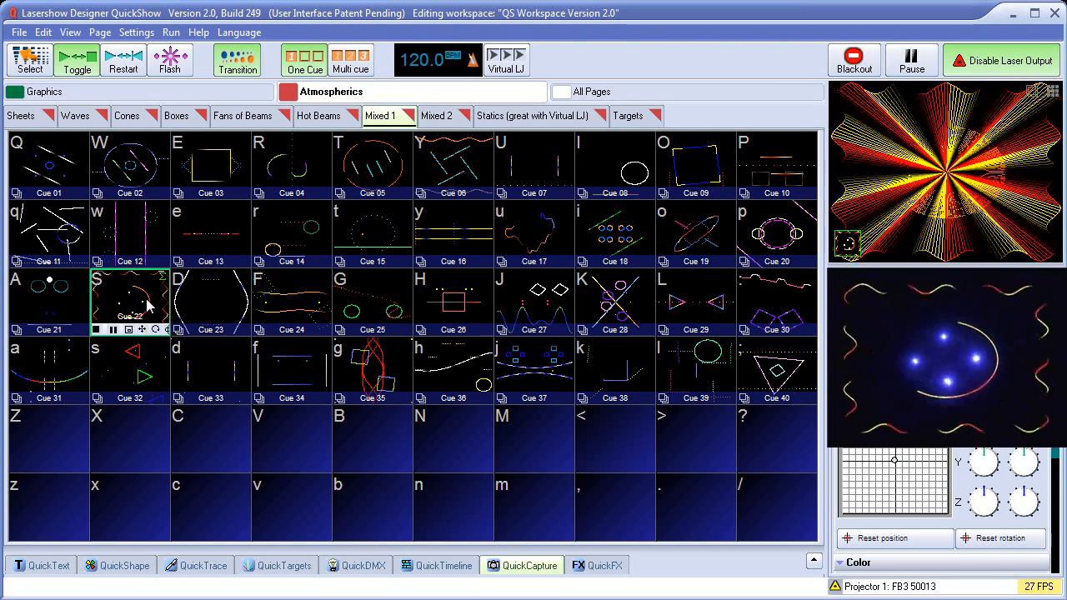
click(205, 380)
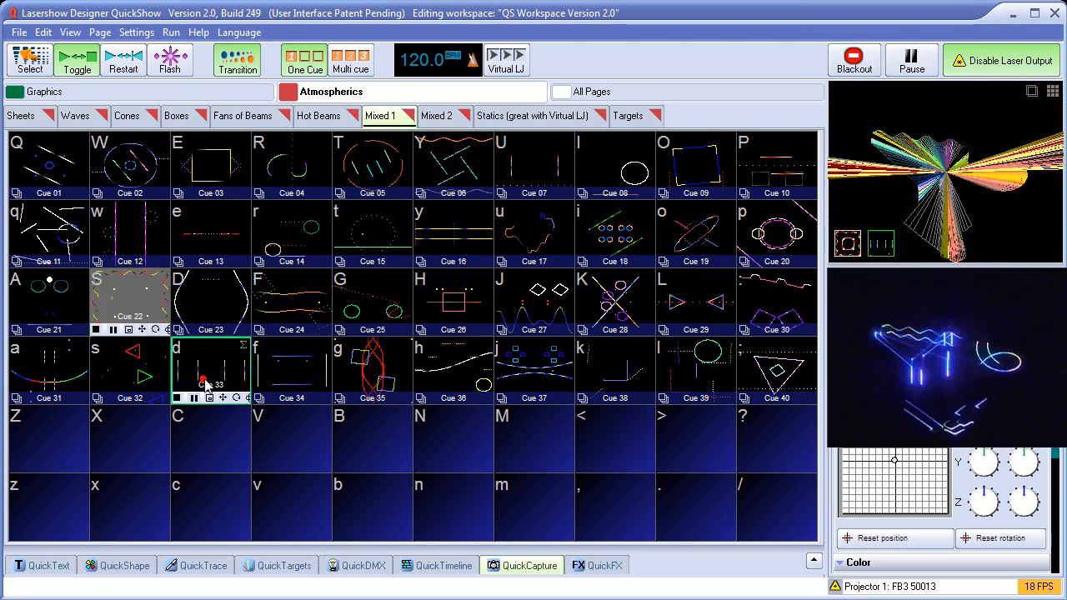
click(298, 389)
click(390, 377)
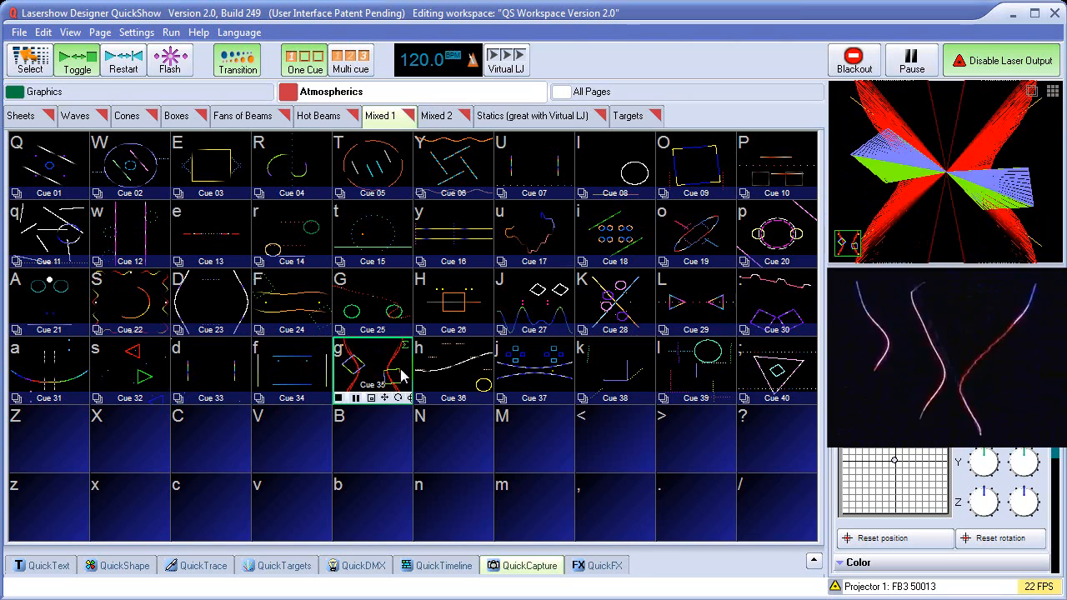
click(464, 373)
click(539, 373)
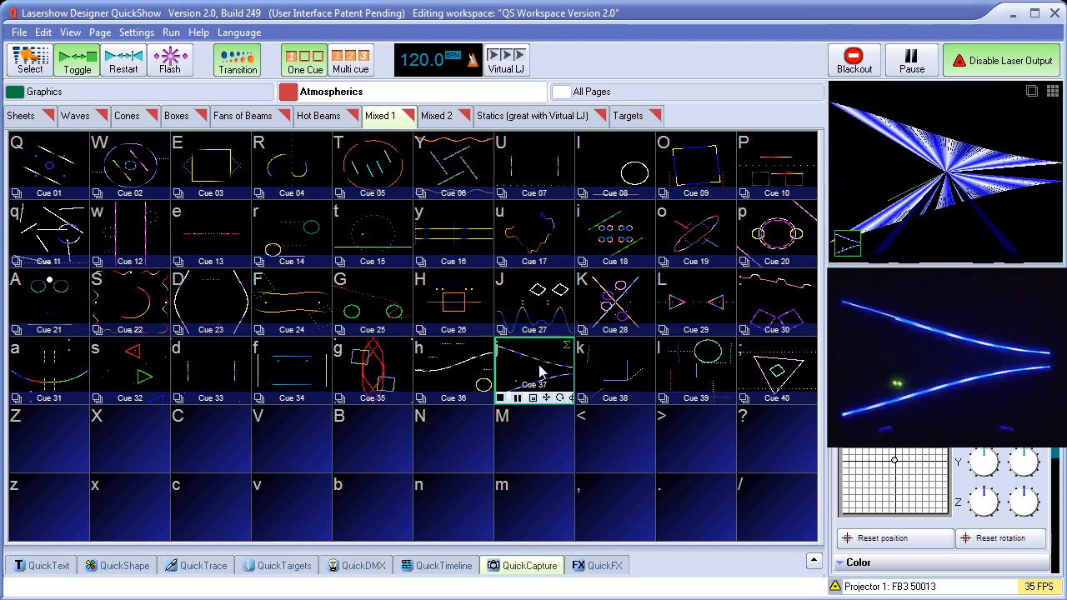